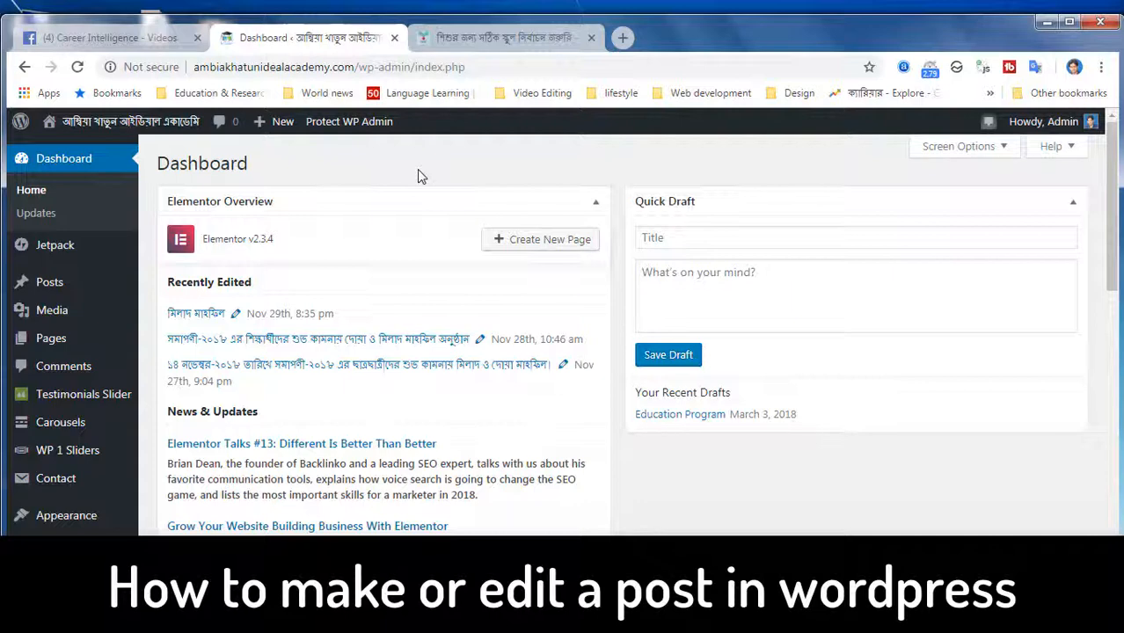
Step: Start a new post from the site's admin dashboard
scroll(38, 158, down, 10)
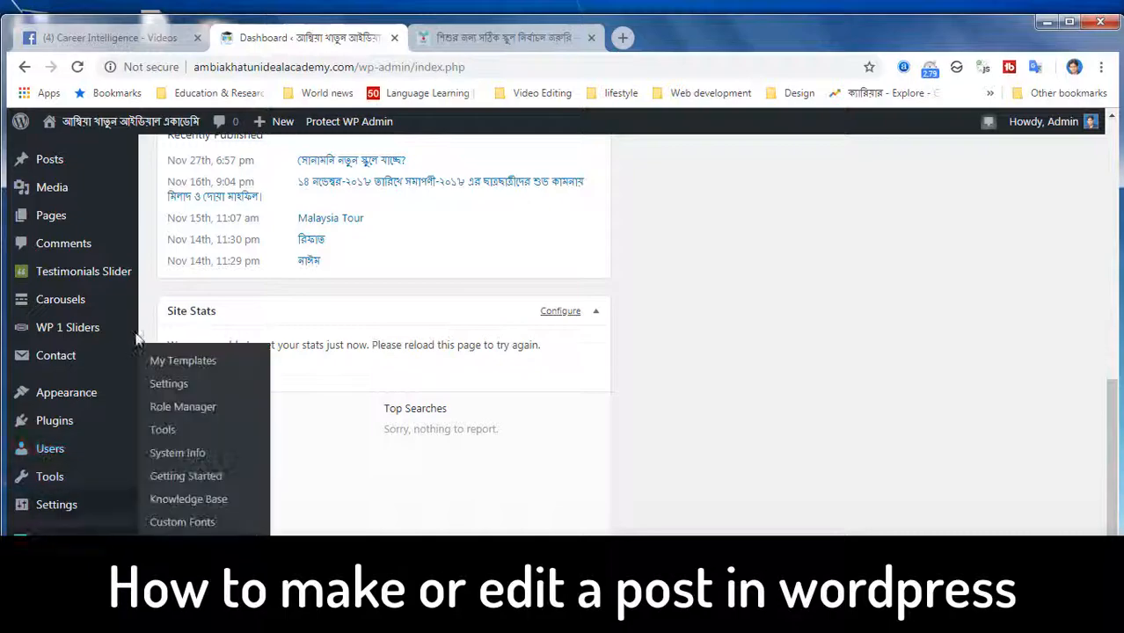
scroll(79, 164, up, 8)
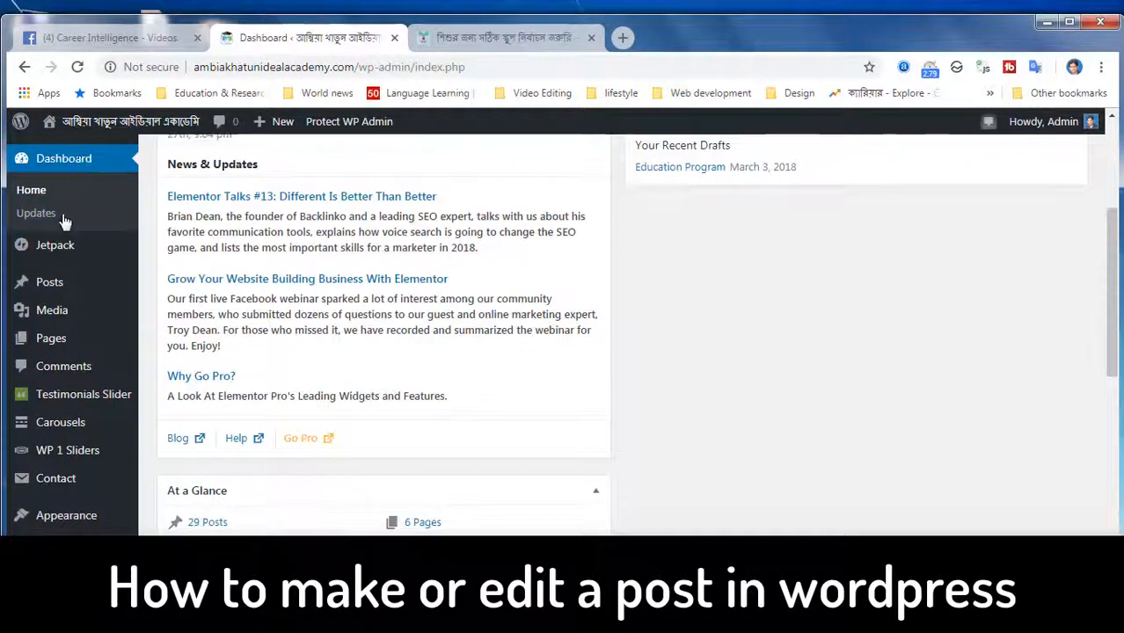
mouse_move(70, 286)
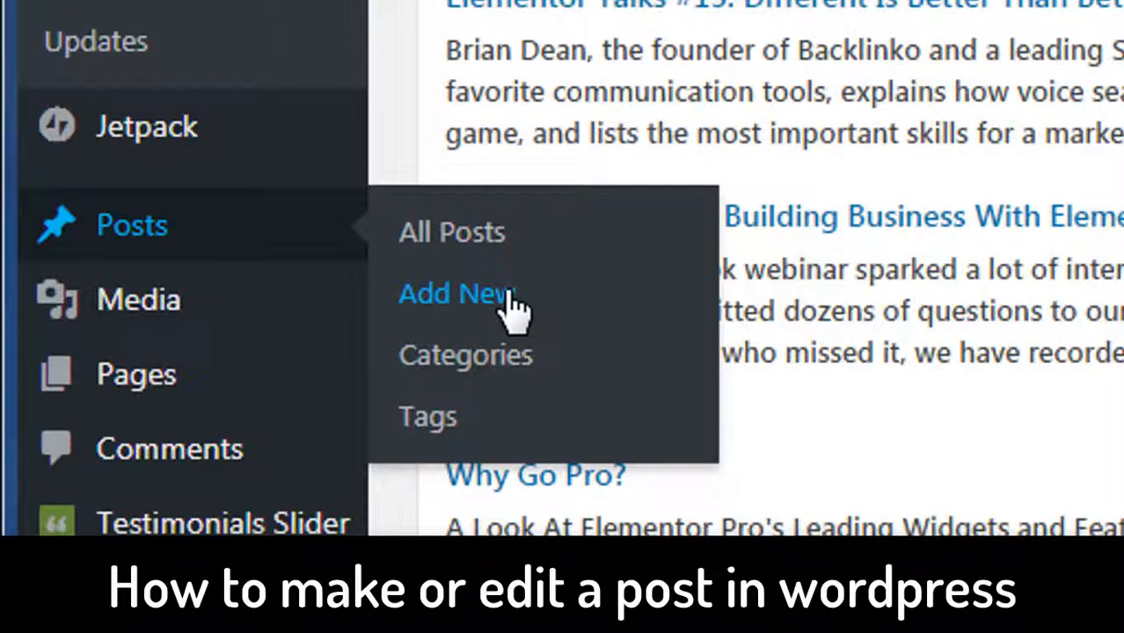
click(457, 294)
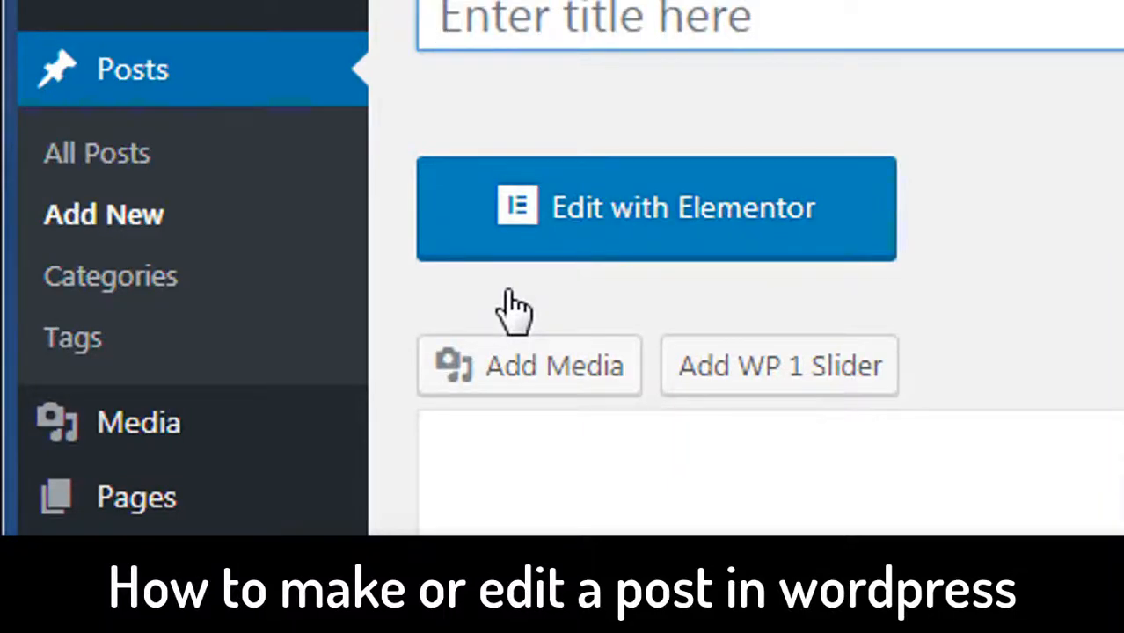
Step: Examine the new post form, including the title field, the content editor with its formatting tools, and the excerpt section
click(647, 18)
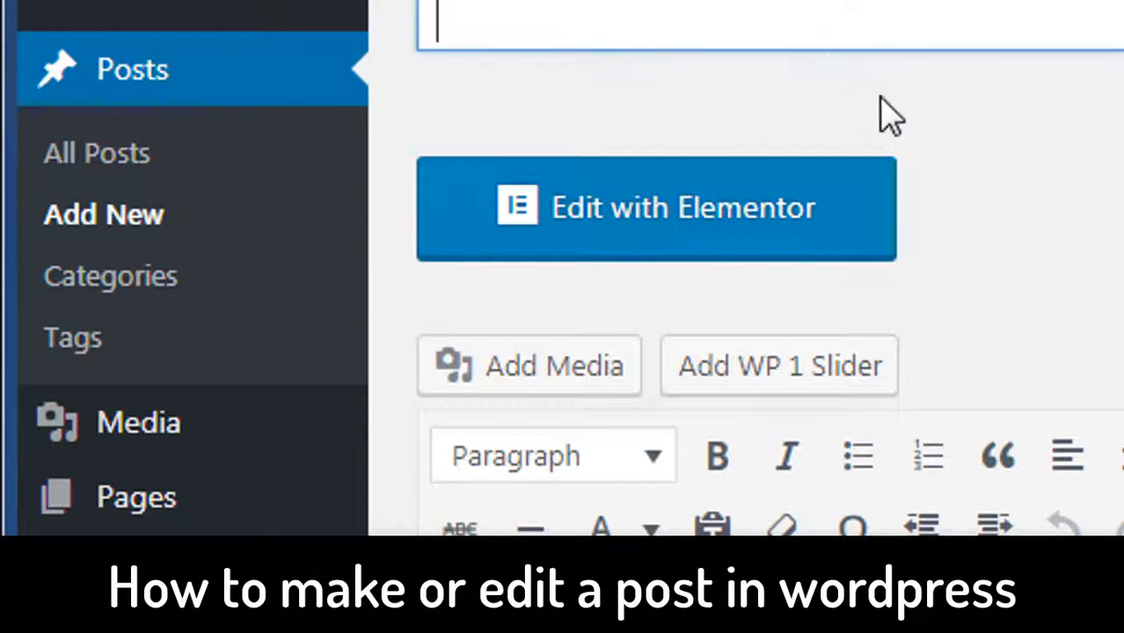
scroll(919, 150, down, 5)
scroll(906, 153, up, 5)
scroll(725, 246, down, 1)
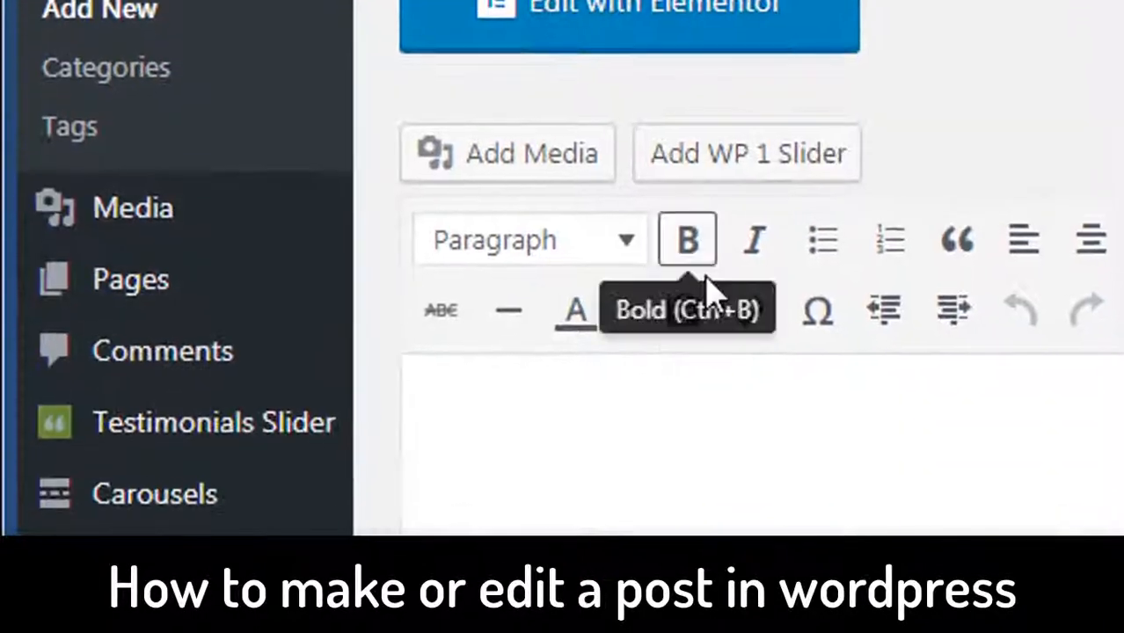
click(687, 418)
scroll(897, 246, up, 1)
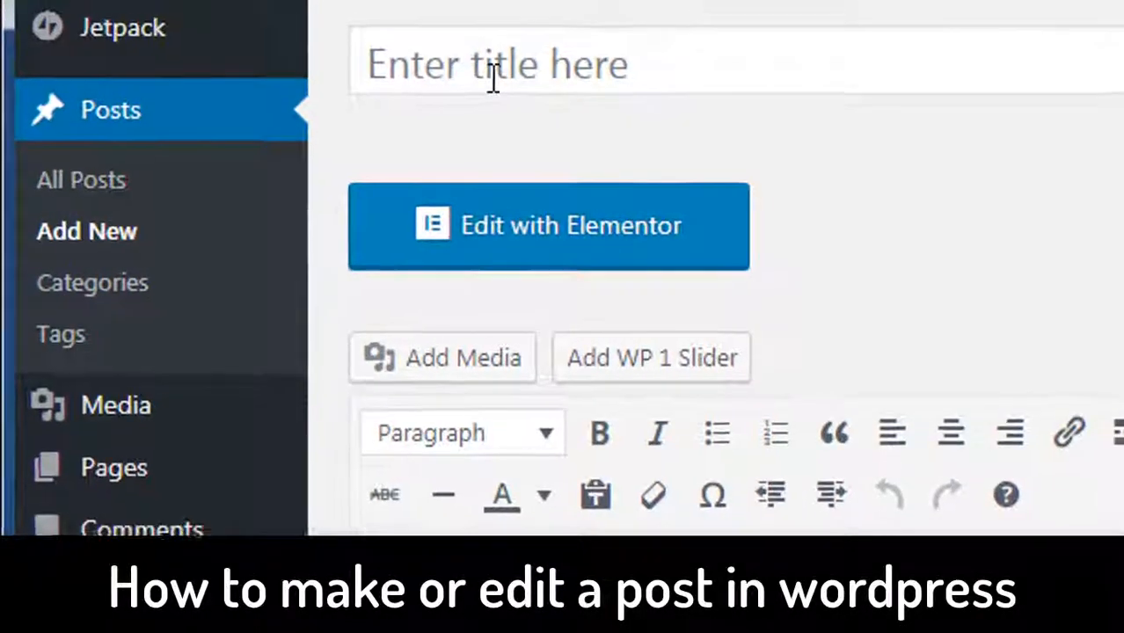
click(642, 70)
scroll(598, 105, down, 5)
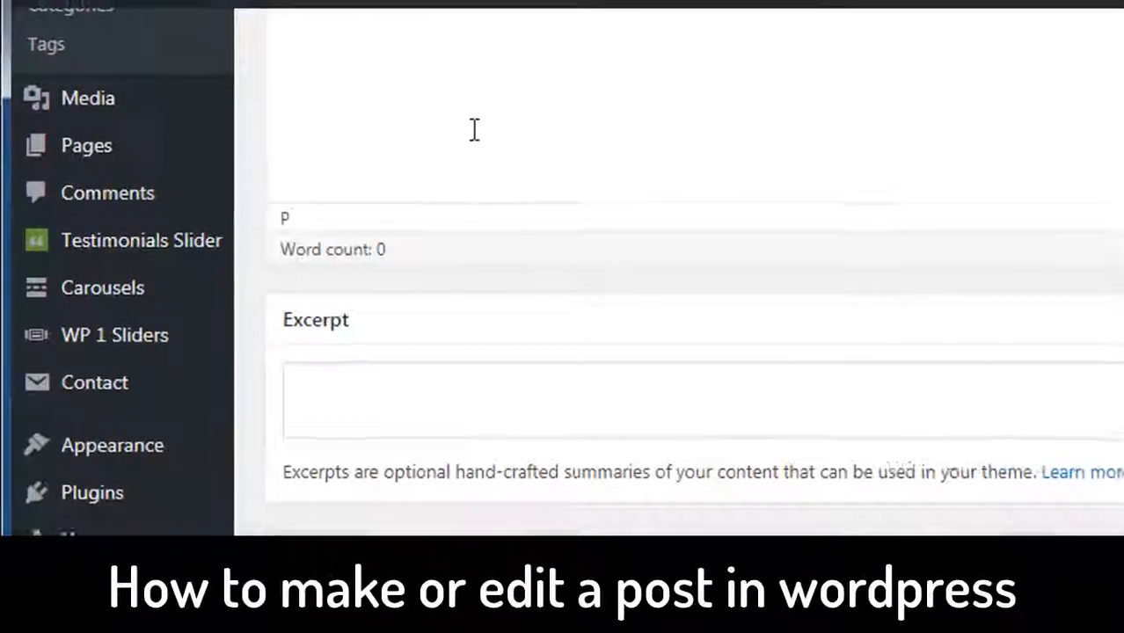
scroll(473, 129, up, 5)
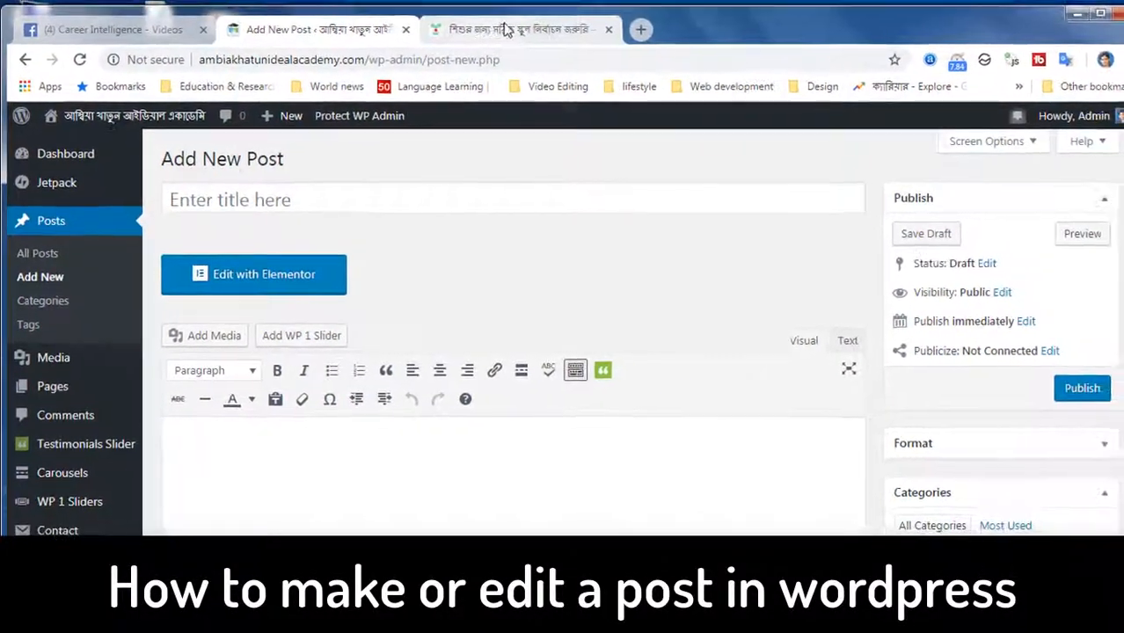
Step: Copy the heading "শিশুর জন্য সঠিক স্কুল নির্বাচন জরুরি" from the open gsc.gtfcbd.com article
click(506, 29)
scroll(360, 255, down, 6)
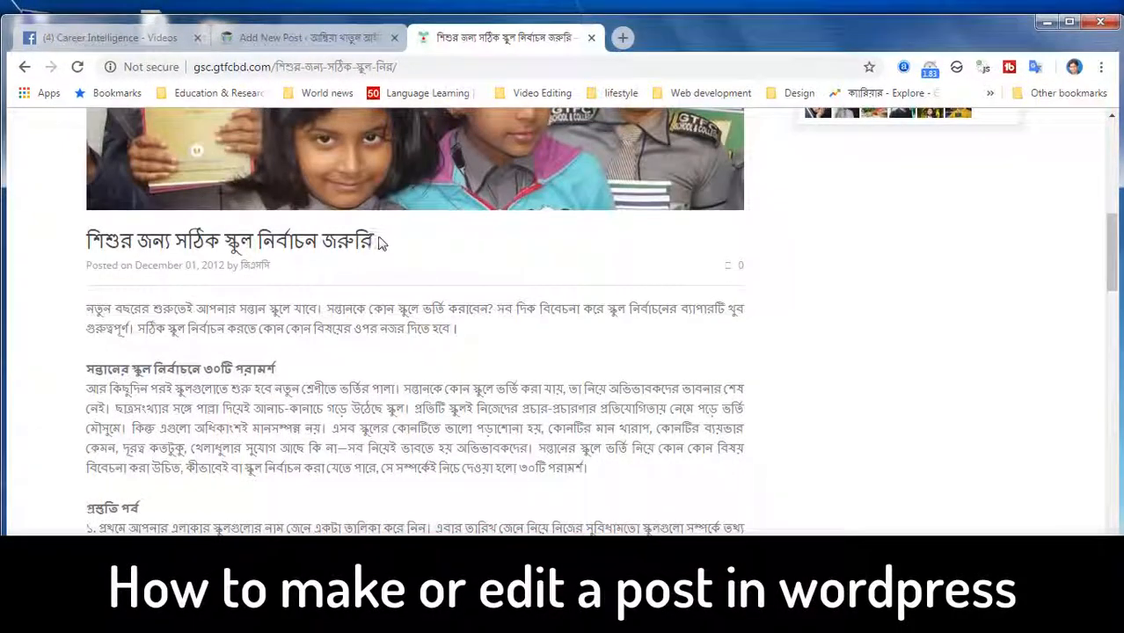
drag(380, 242, 86, 246)
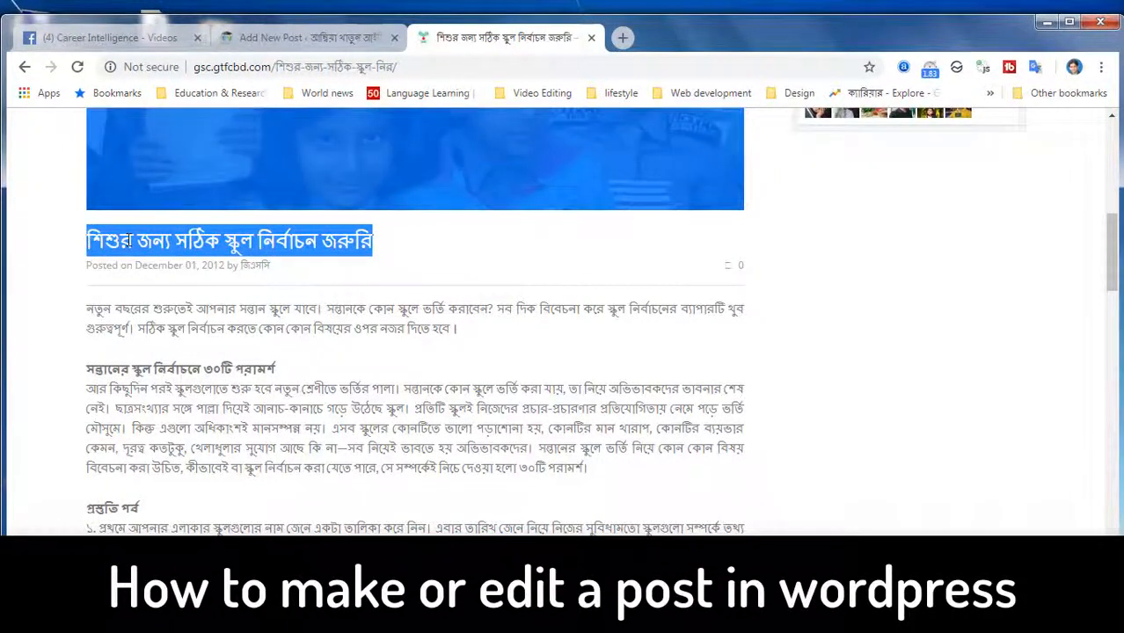
click(129, 240)
triple_click(132, 241)
right_click(134, 241)
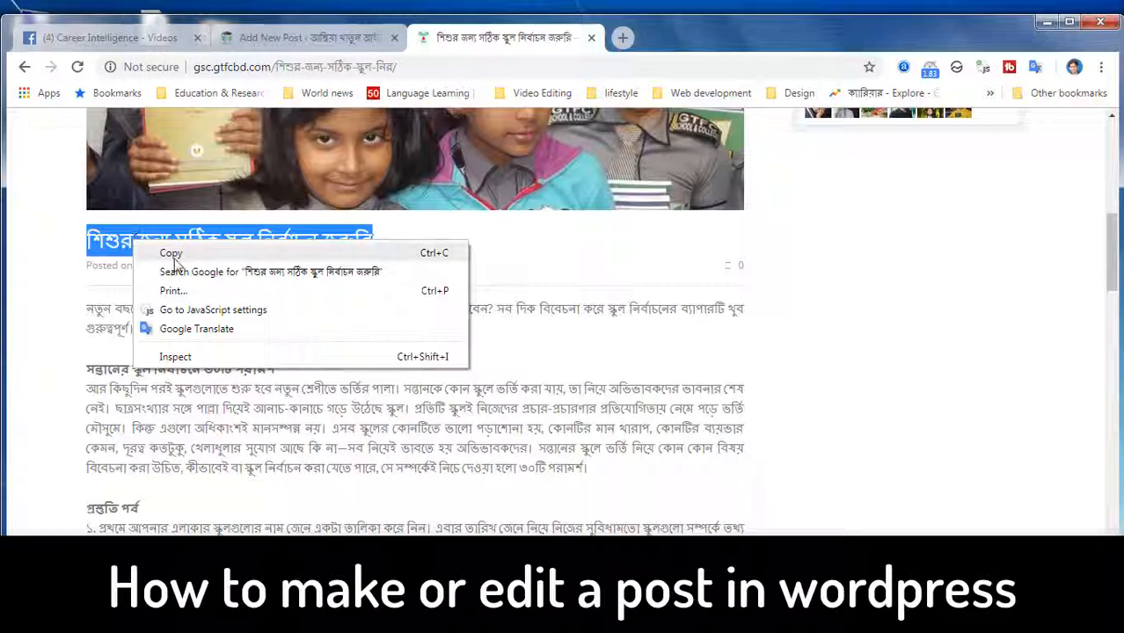
click(171, 254)
Step: Paste the copied heading as the title of the new post
click(308, 37)
click(263, 206)
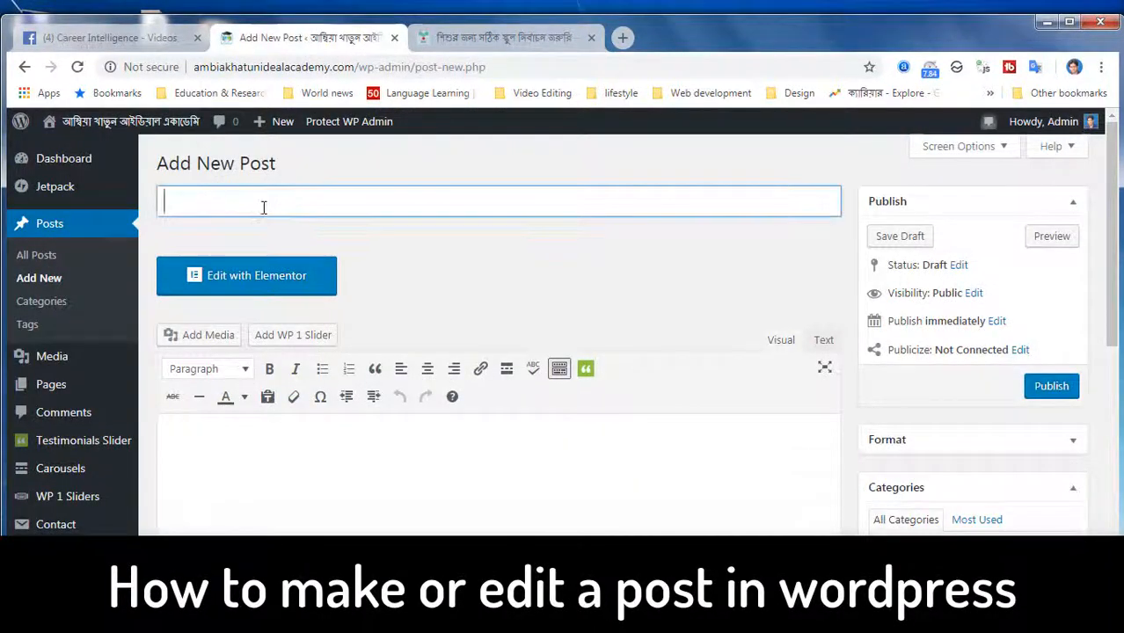
right_click(262, 206)
click(315, 303)
Step: Copy the source article's body text from its opening paragraph through point ২১ and paste it into the new post's content
click(243, 443)
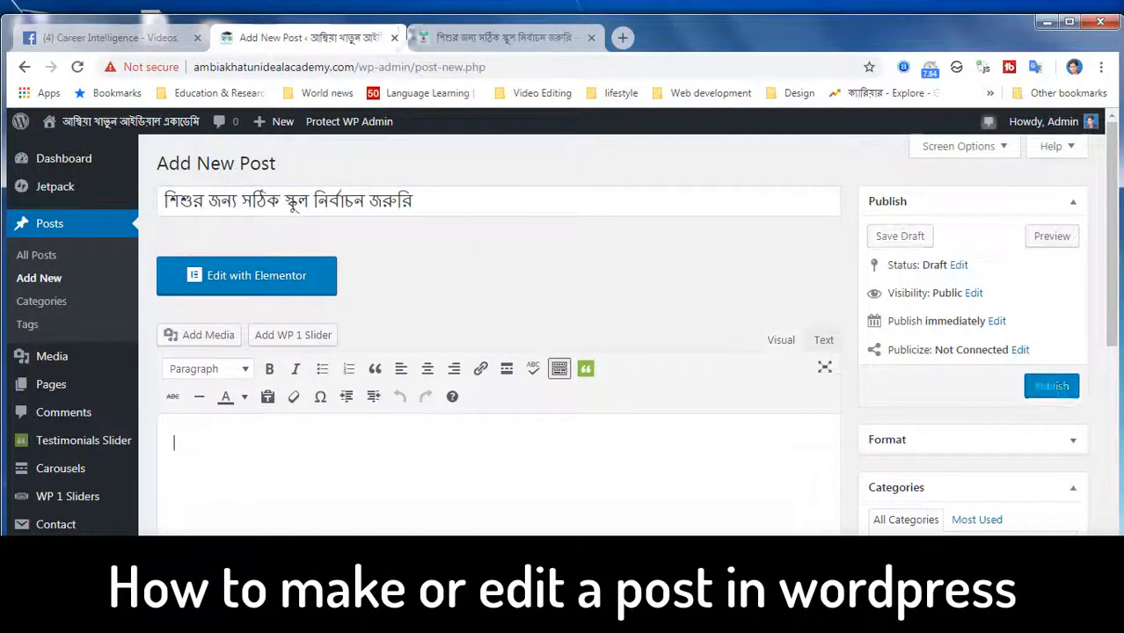
click(450, 38)
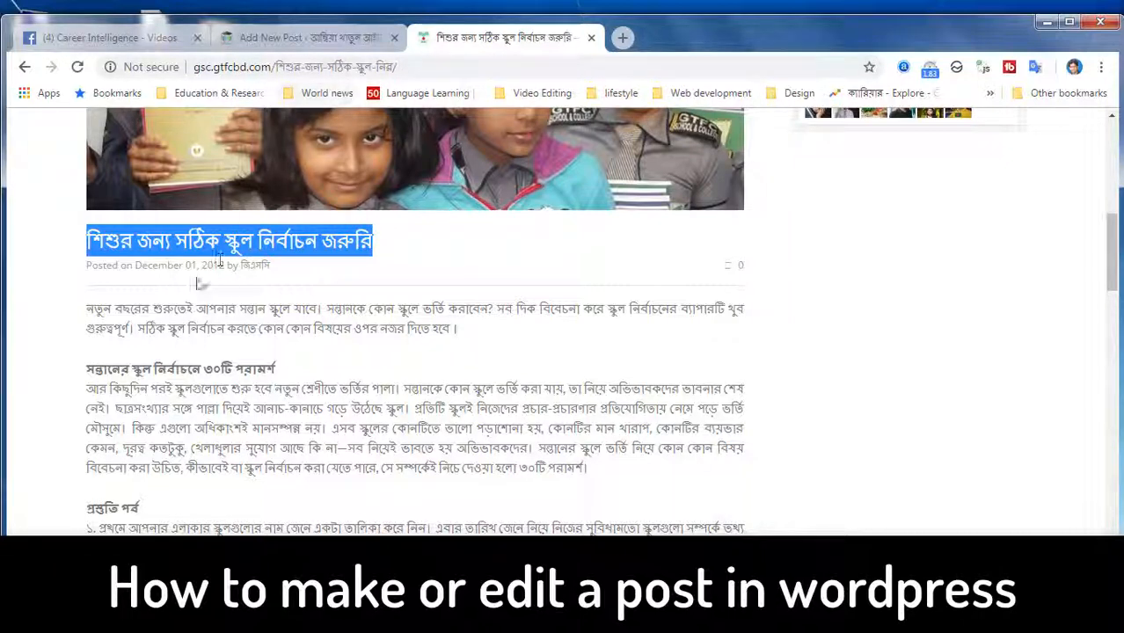
drag(89, 309, 612, 528)
right_click(426, 335)
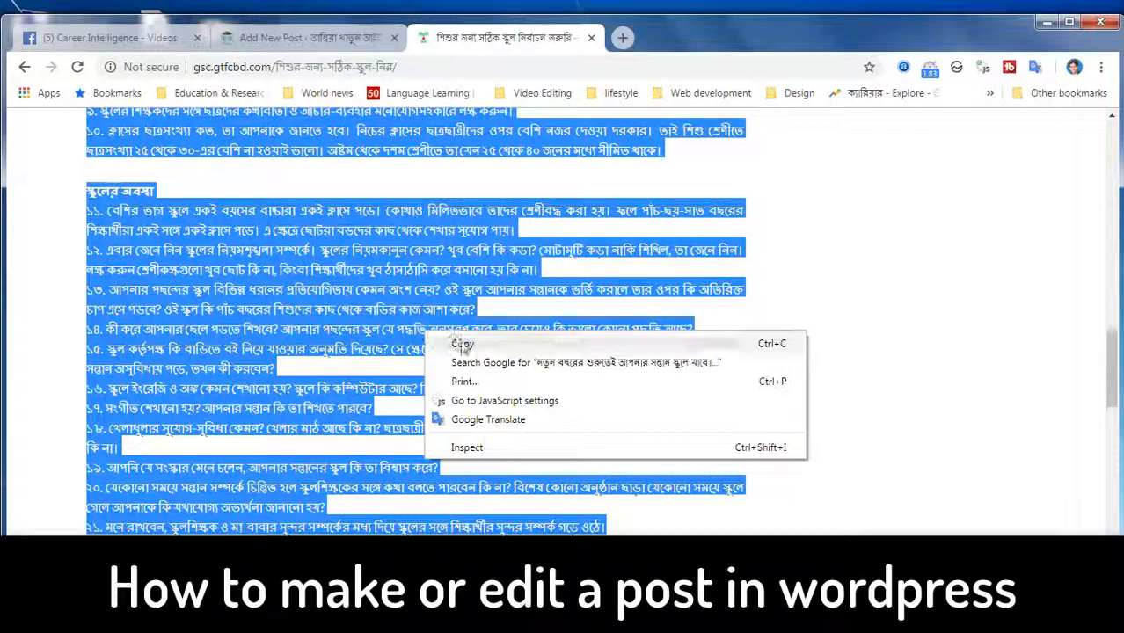
click(462, 343)
click(306, 39)
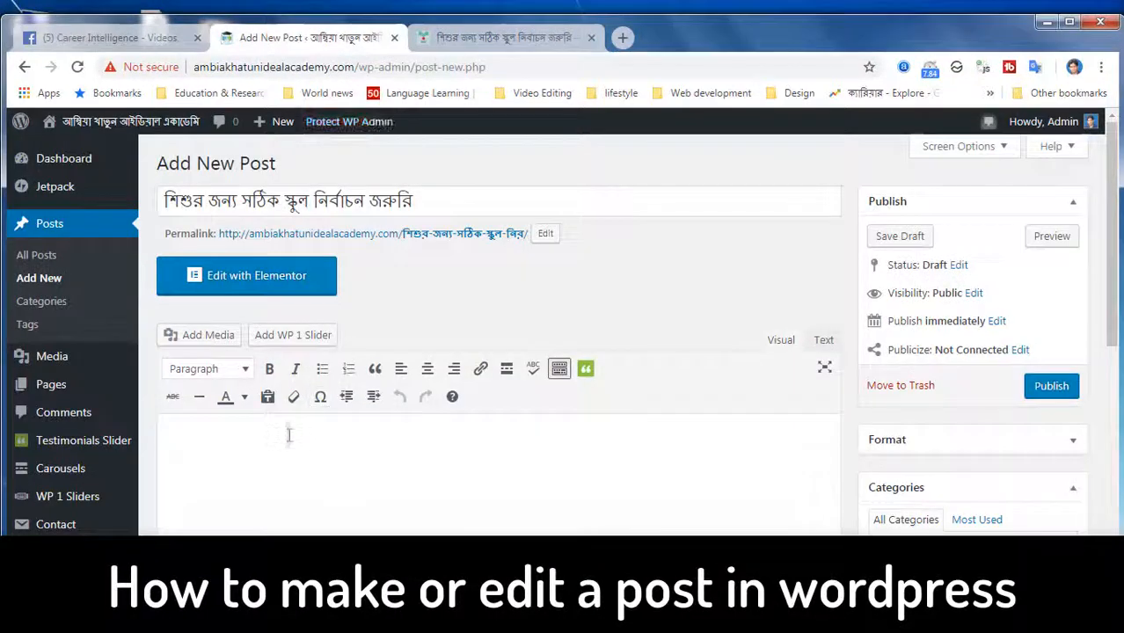
key(ctrl+v)
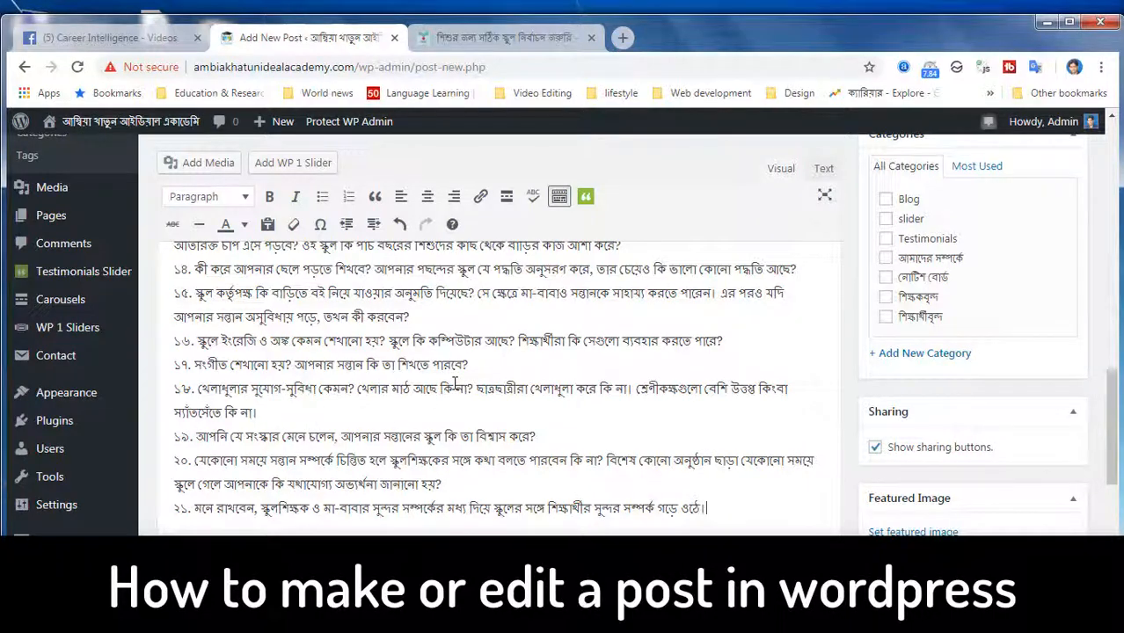
scroll(455, 385, up, 15)
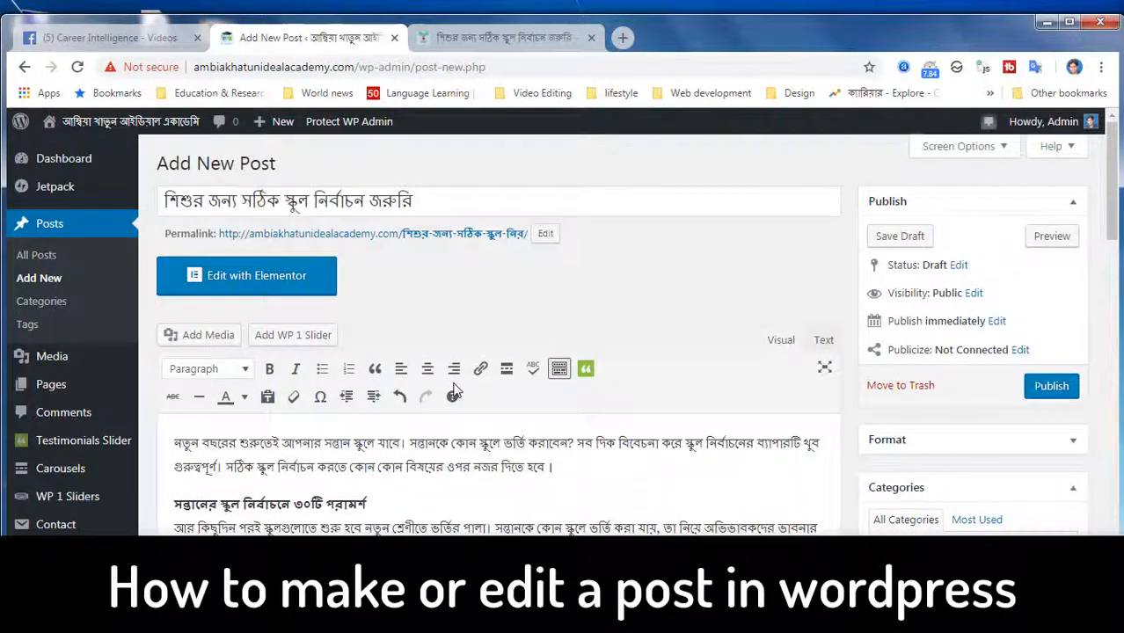
scroll(455, 389, down, 15)
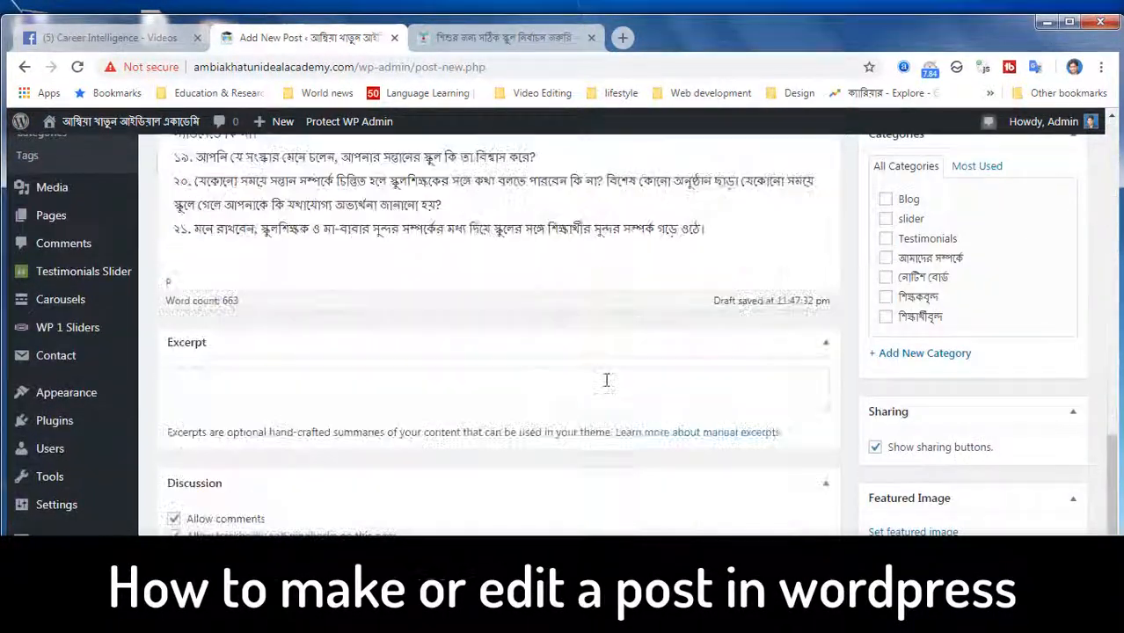
scroll(605, 385, down, 10)
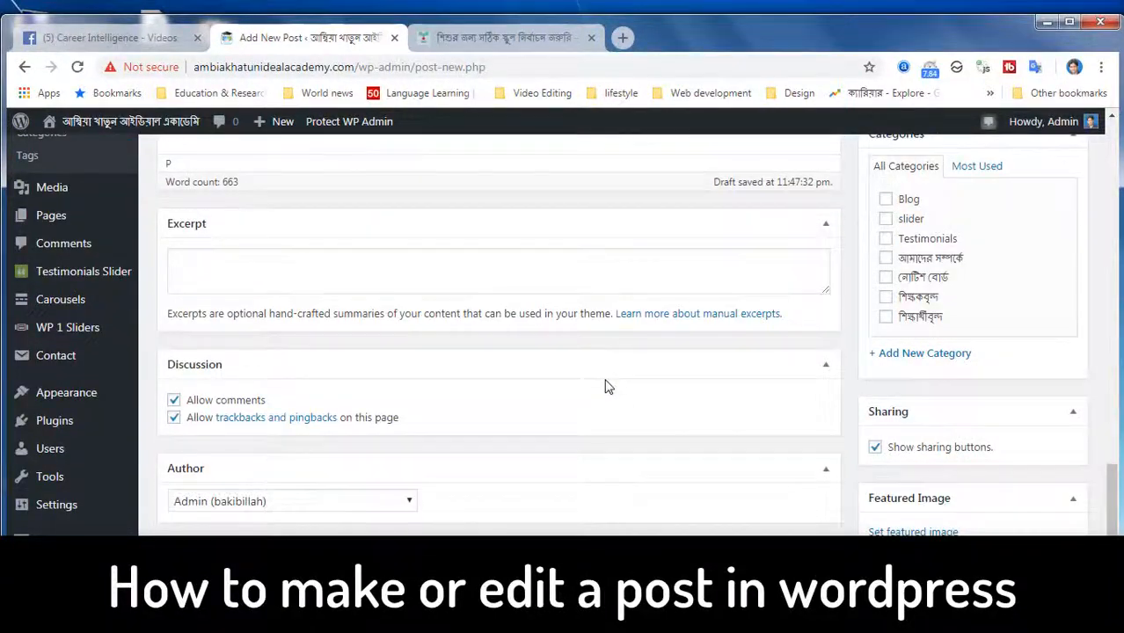
scroll(493, 367, up, 5)
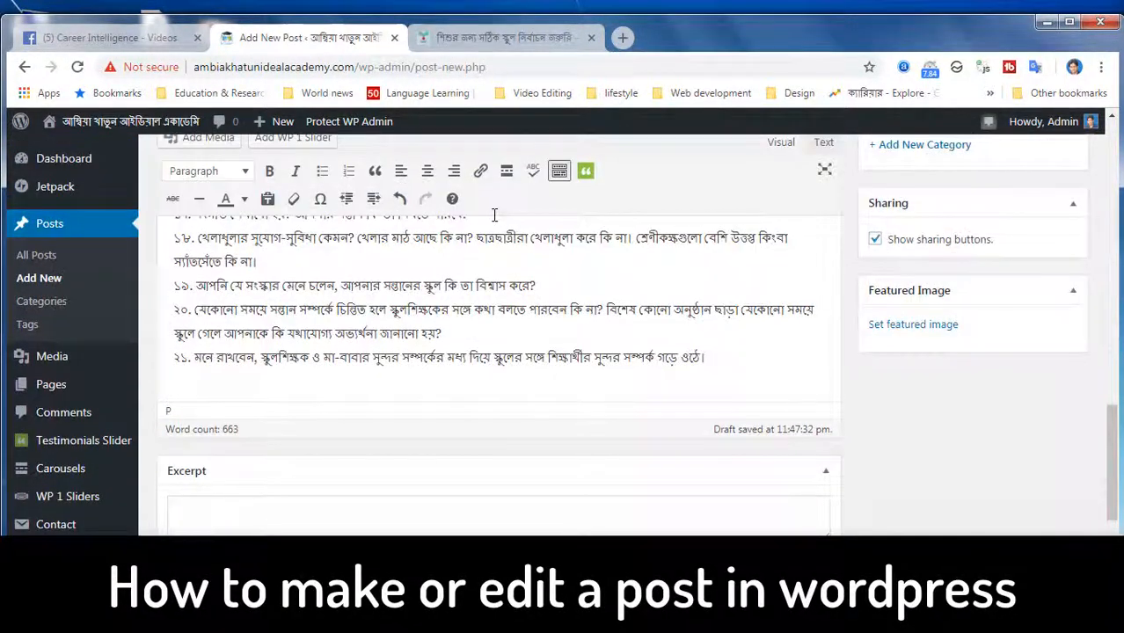
Step: Open the source article's student photo by itself and save the image student.jpg to the computer
click(492, 39)
scroll(483, 242, up, 10)
scroll(483, 241, down, 5)
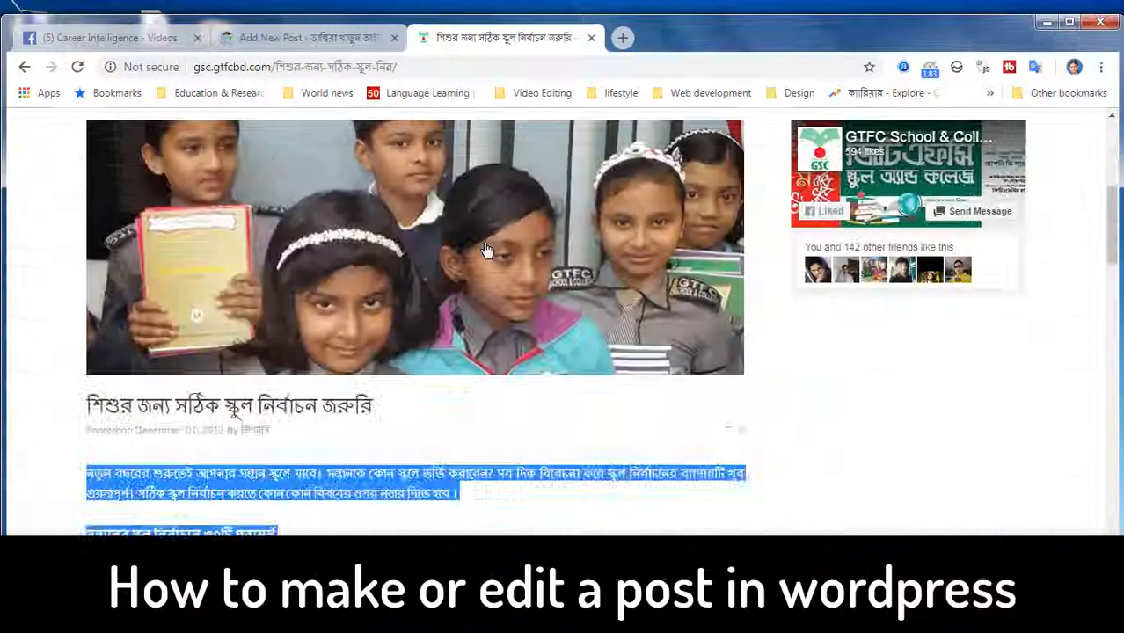
right_click(479, 235)
click(532, 249)
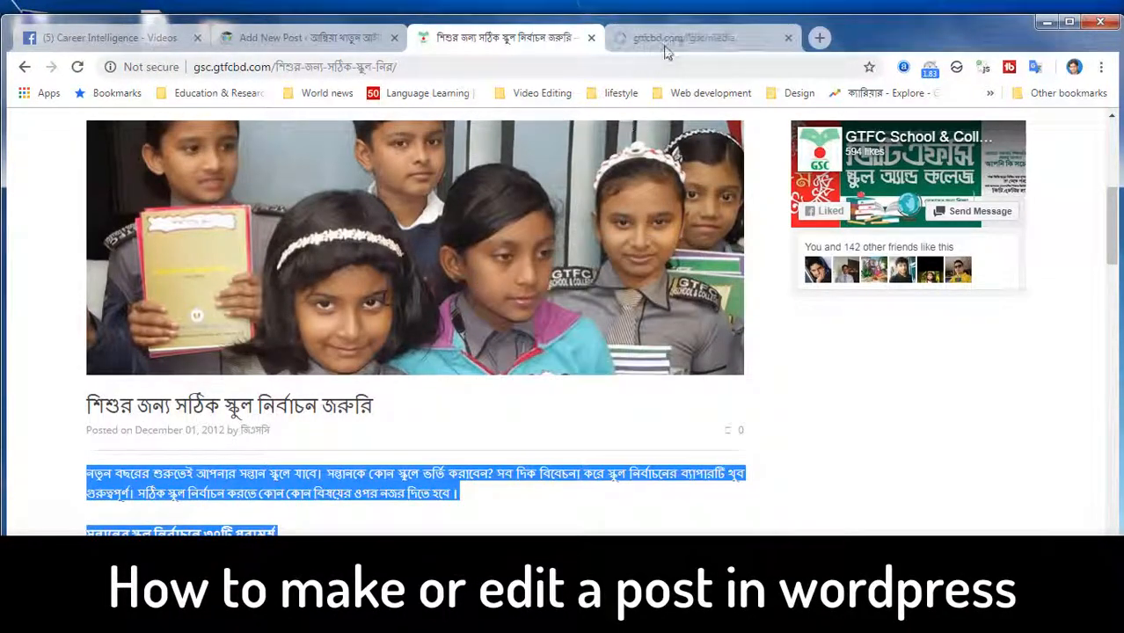
click(666, 44)
right_click(448, 286)
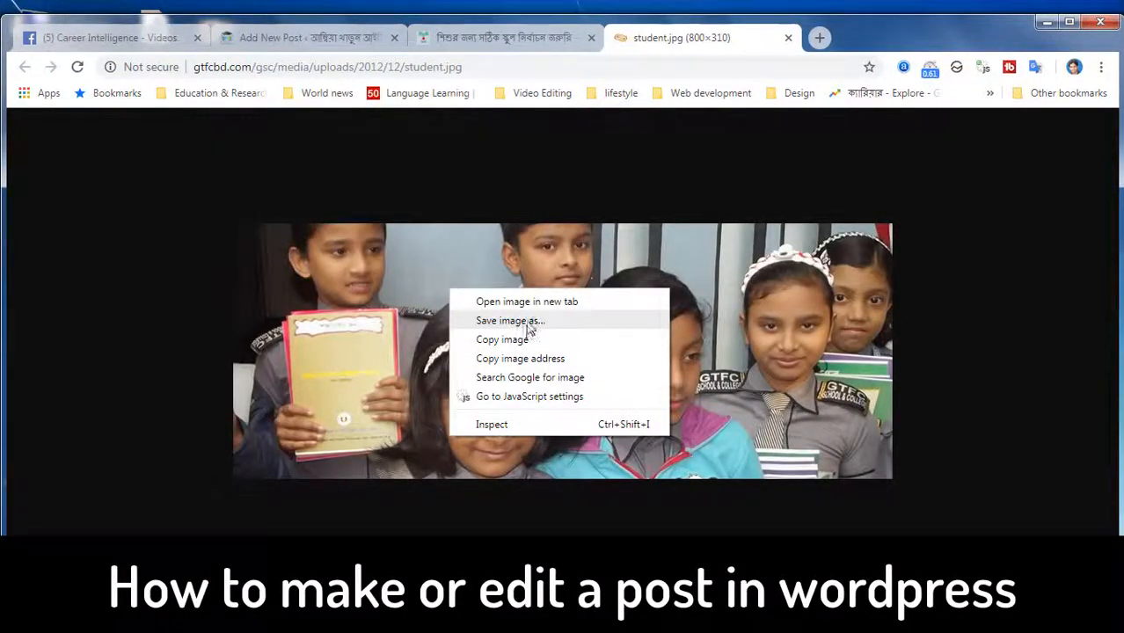
click(527, 333)
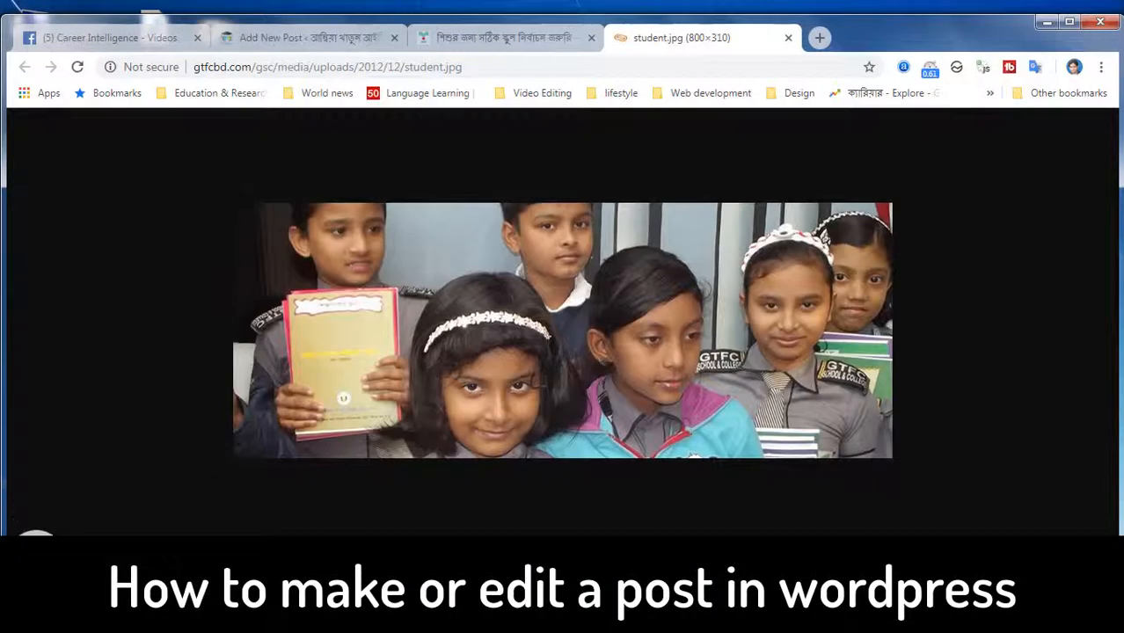
Step: Upload student.jpg to the new post's media library and set it as the featured image
click(505, 37)
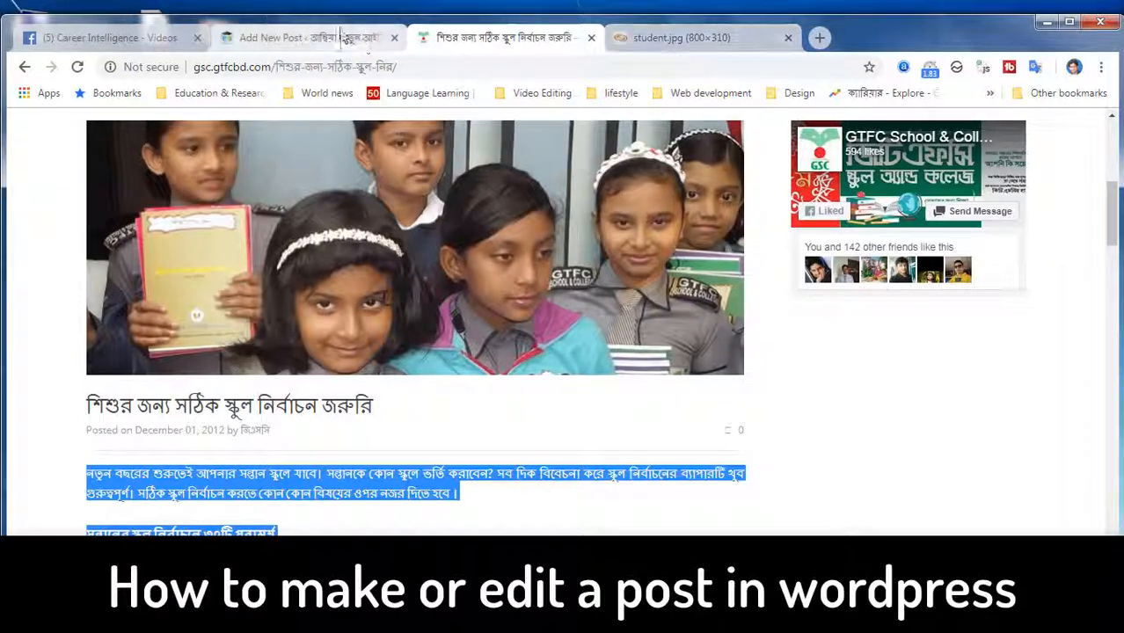
click(341, 37)
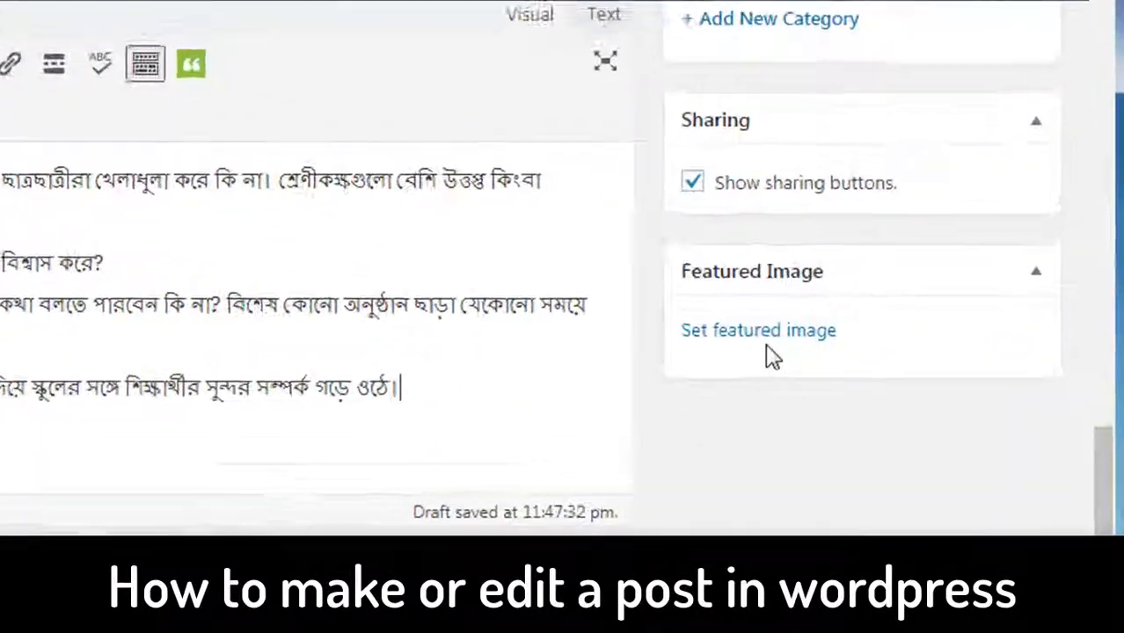
click(717, 336)
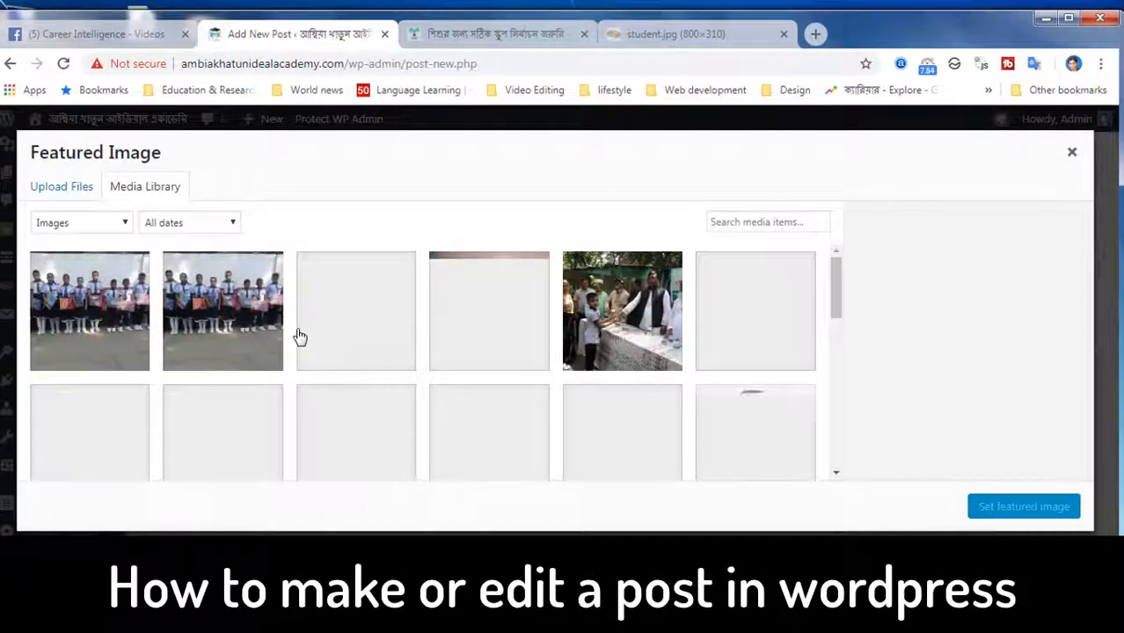
click(71, 197)
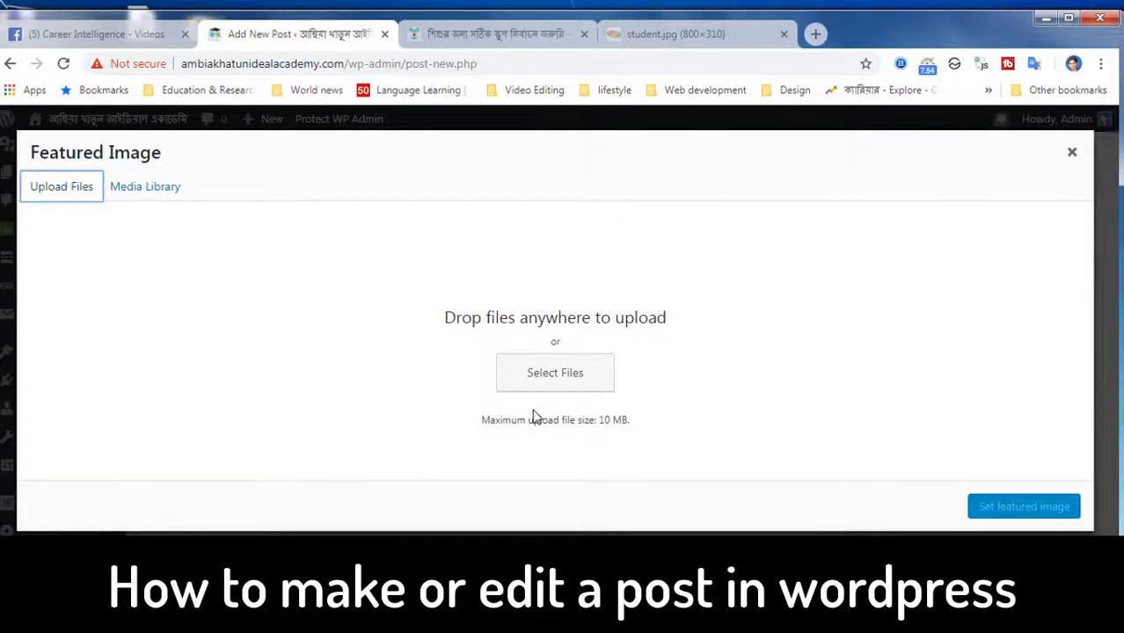
drag(405, 457, 533, 332)
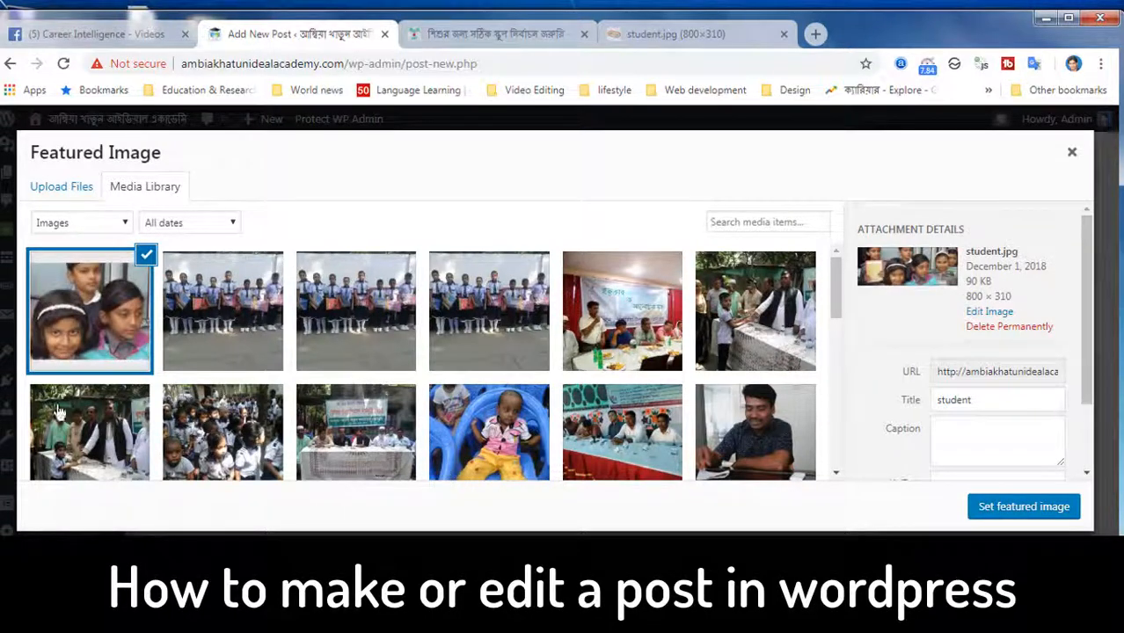
click(1020, 507)
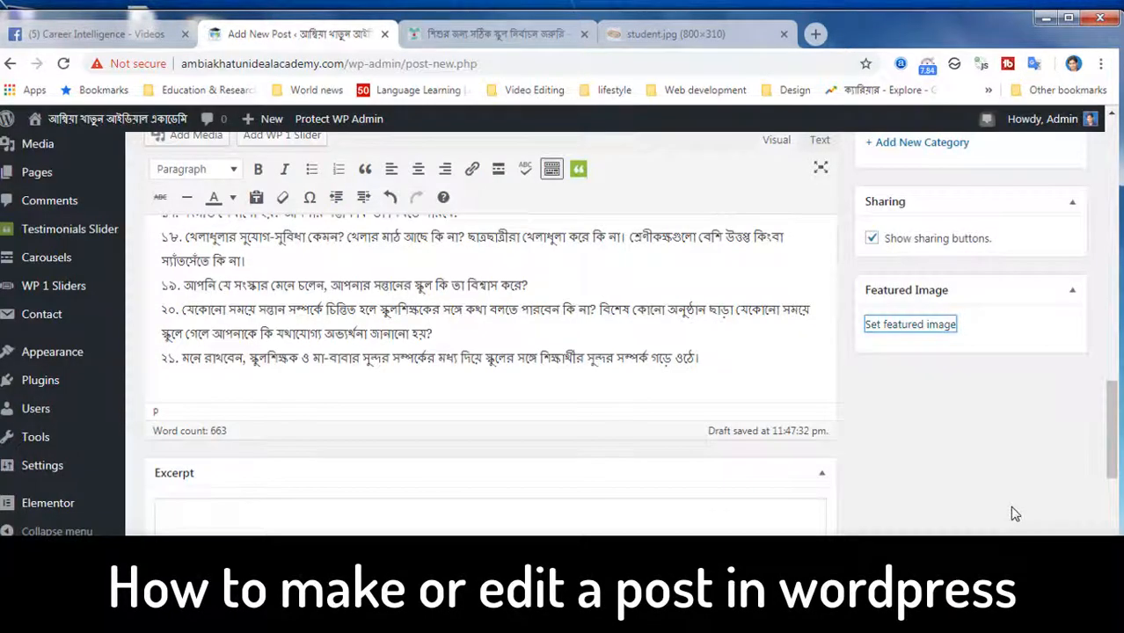
Step: Assign the new post to the Blog, slider and Testimonials categories
scroll(956, 370, up, 6)
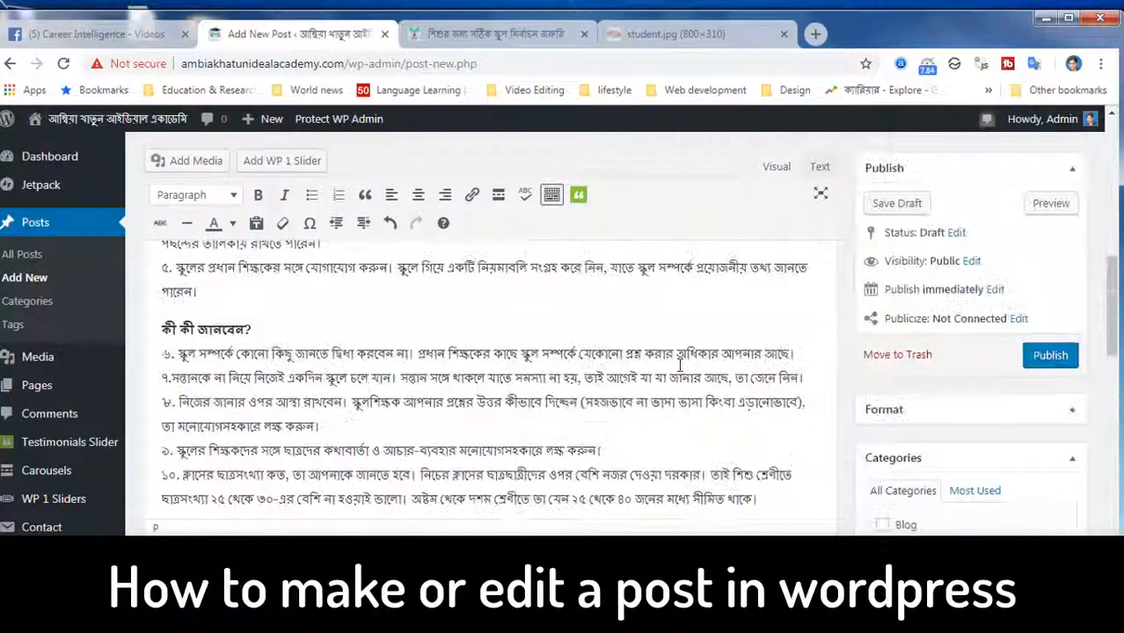
scroll(874, 346, down, 4)
scroll(874, 346, up, 2)
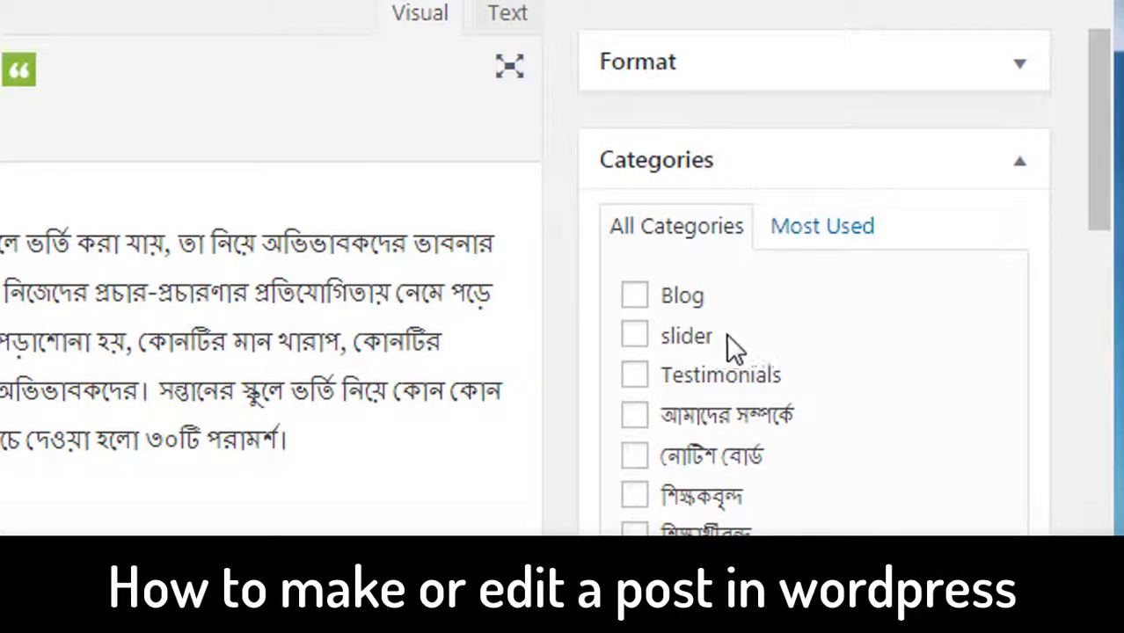
click(633, 297)
click(636, 341)
click(634, 377)
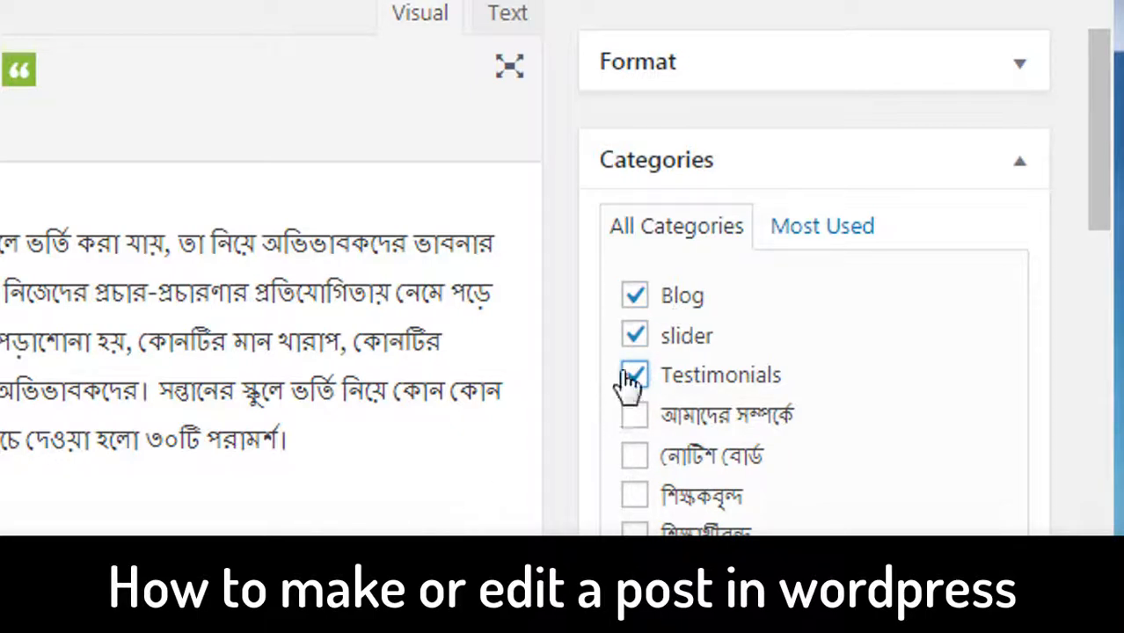
Step: Remove the new post from the Testimonials and slider categories, keeping Blog, and publish it
click(635, 377)
click(635, 337)
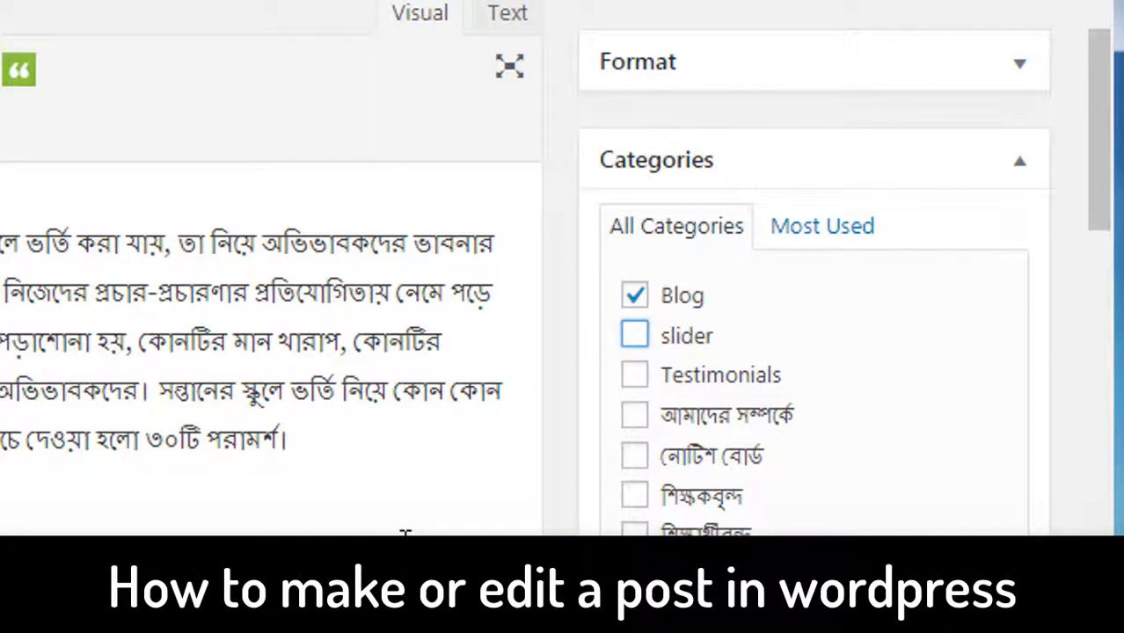
scroll(682, 438, down, 10)
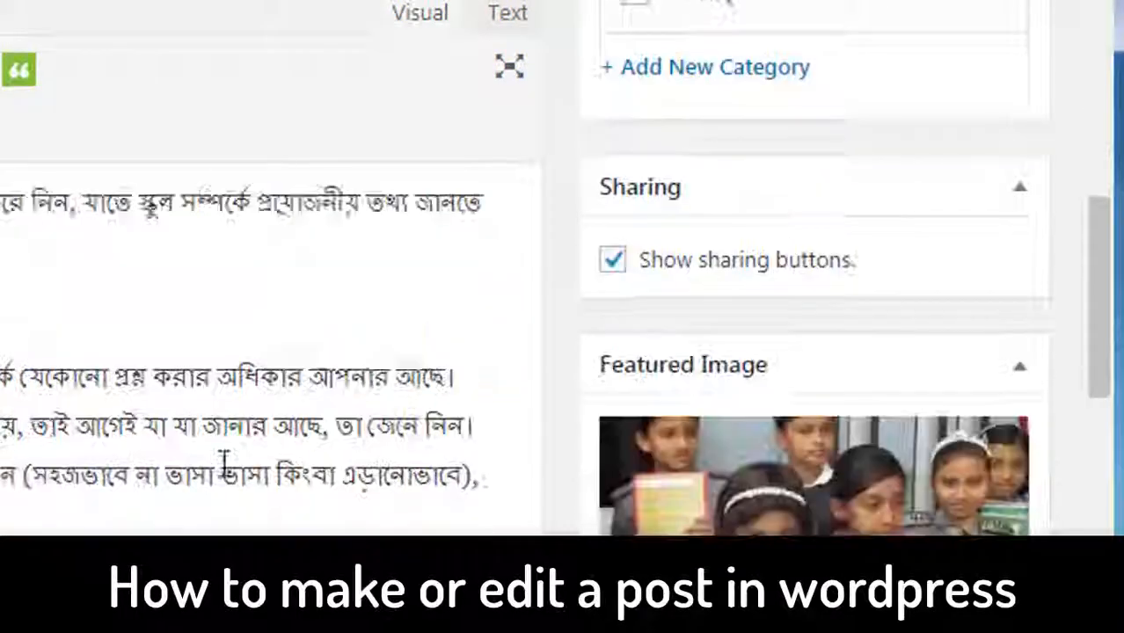
scroll(34, 523, down, 7)
scroll(314, 341, up, 8)
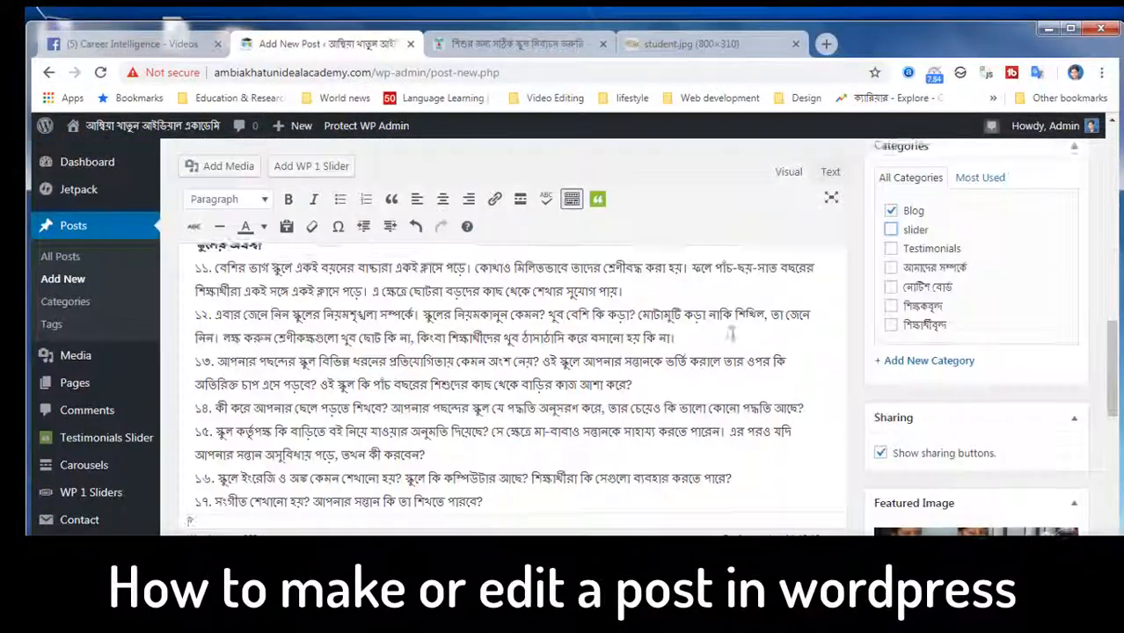
scroll(728, 329, up, 3)
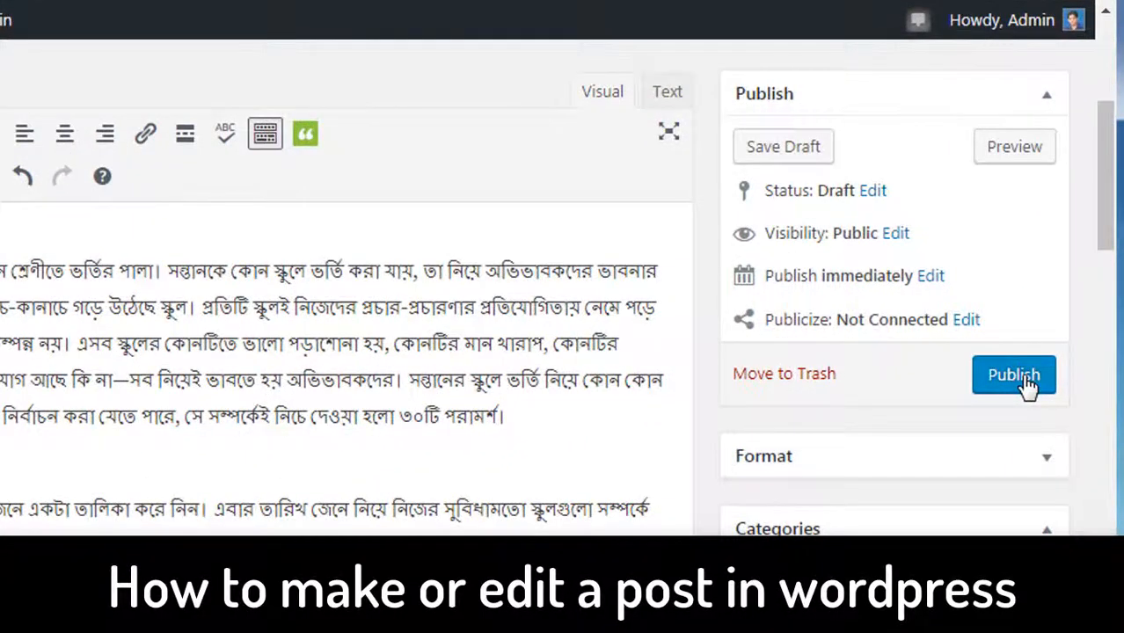
click(1025, 376)
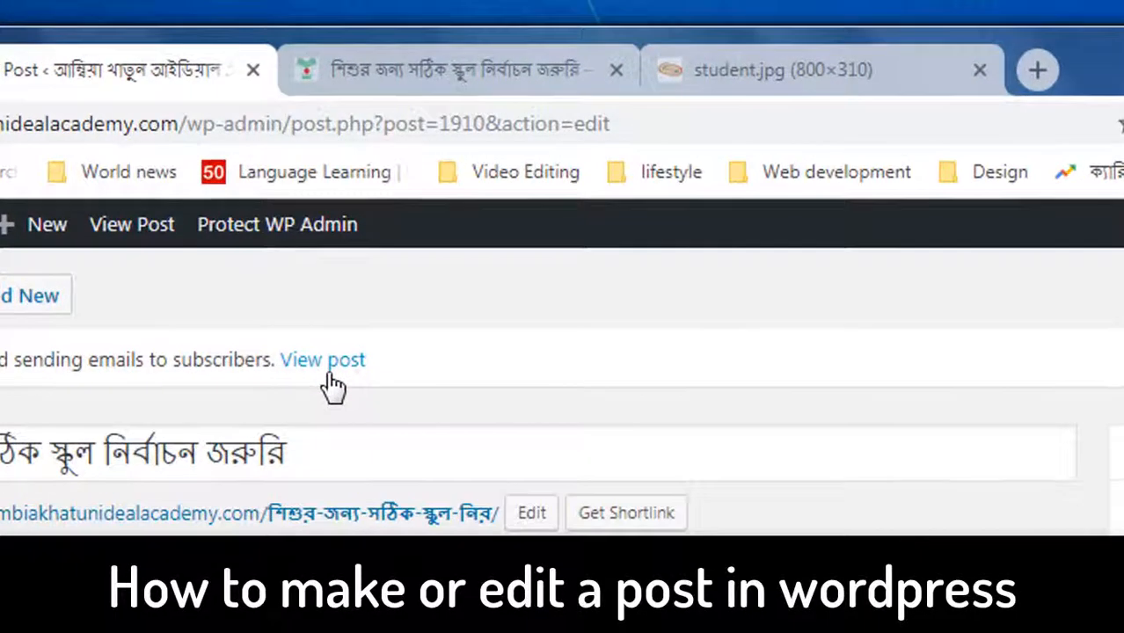
Step: View the published post on the live site and look through its image, text and sidebar
click(316, 362)
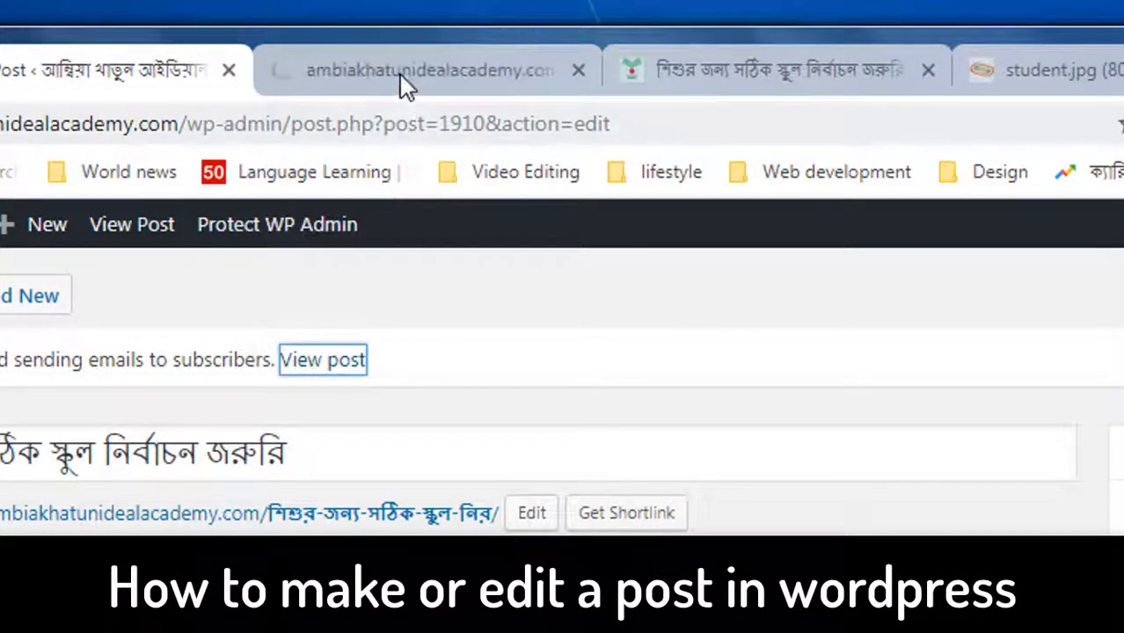
click(400, 74)
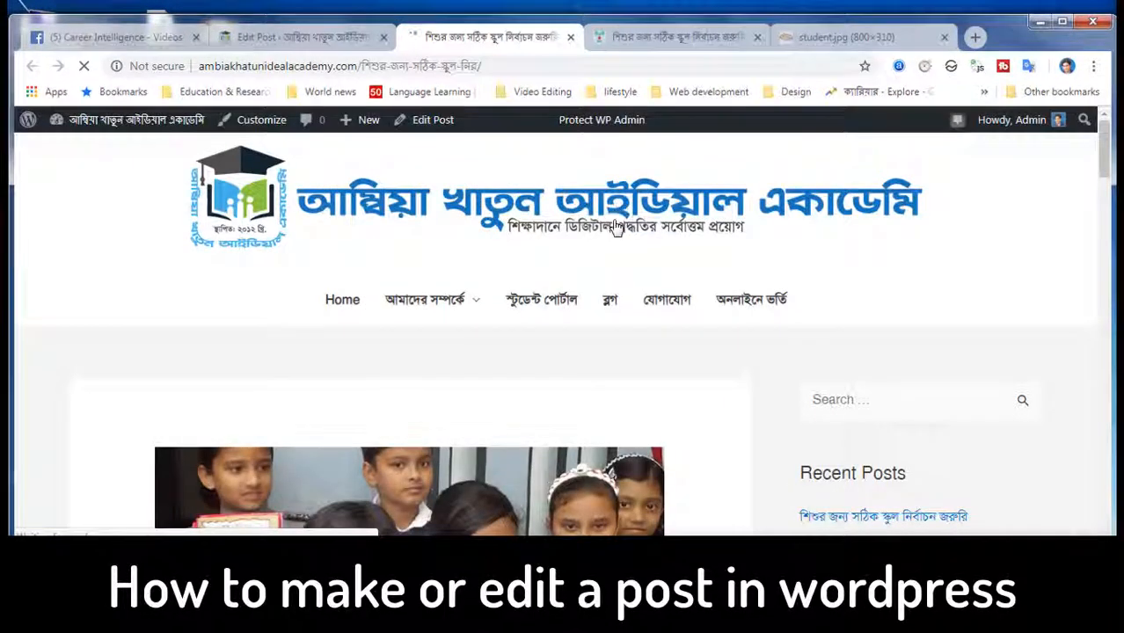
scroll(448, 255, down, 5)
scroll(449, 255, down, 15)
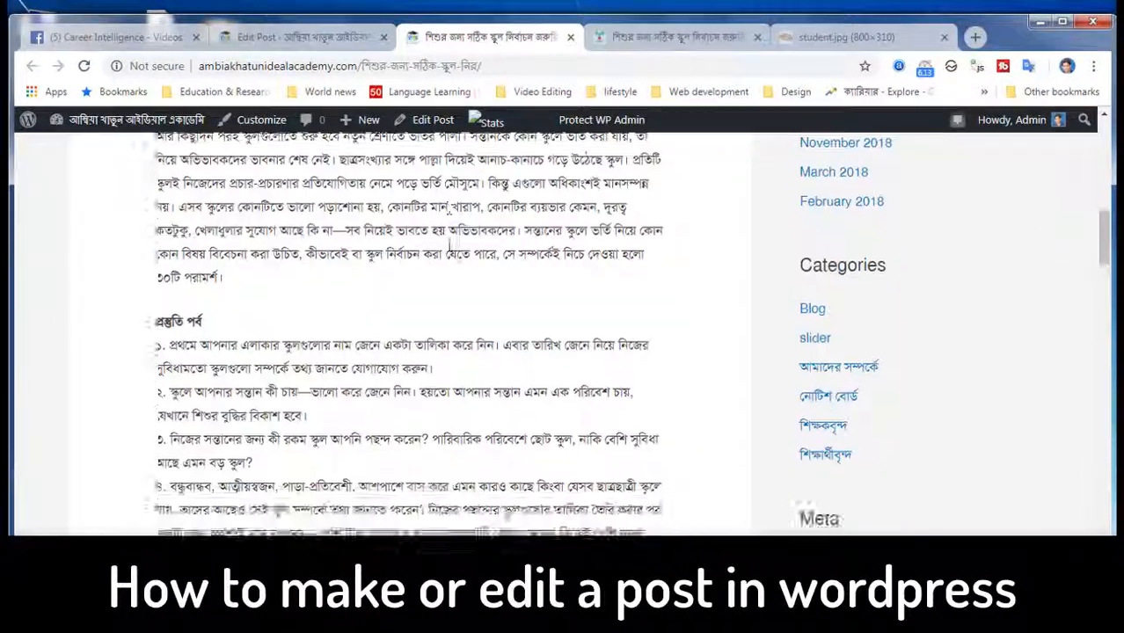
scroll(451, 246, up, 20)
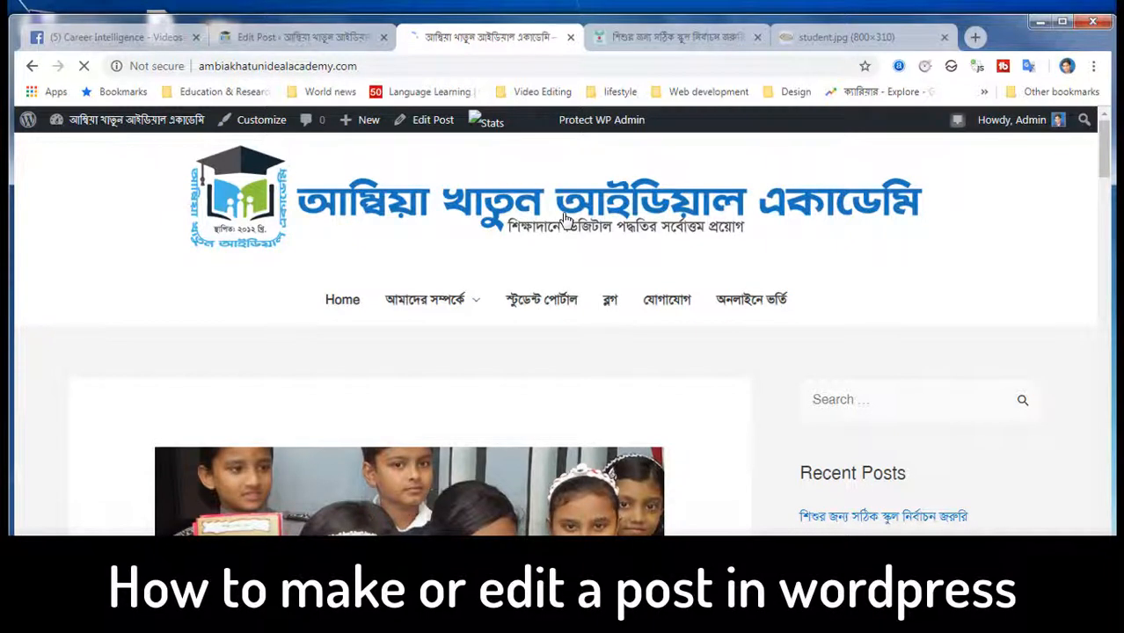
Step: Go to the site's home page and open the new post from the সাম্প্রতিক কর্মকাণ্ড section
scroll(566, 219, down, 2)
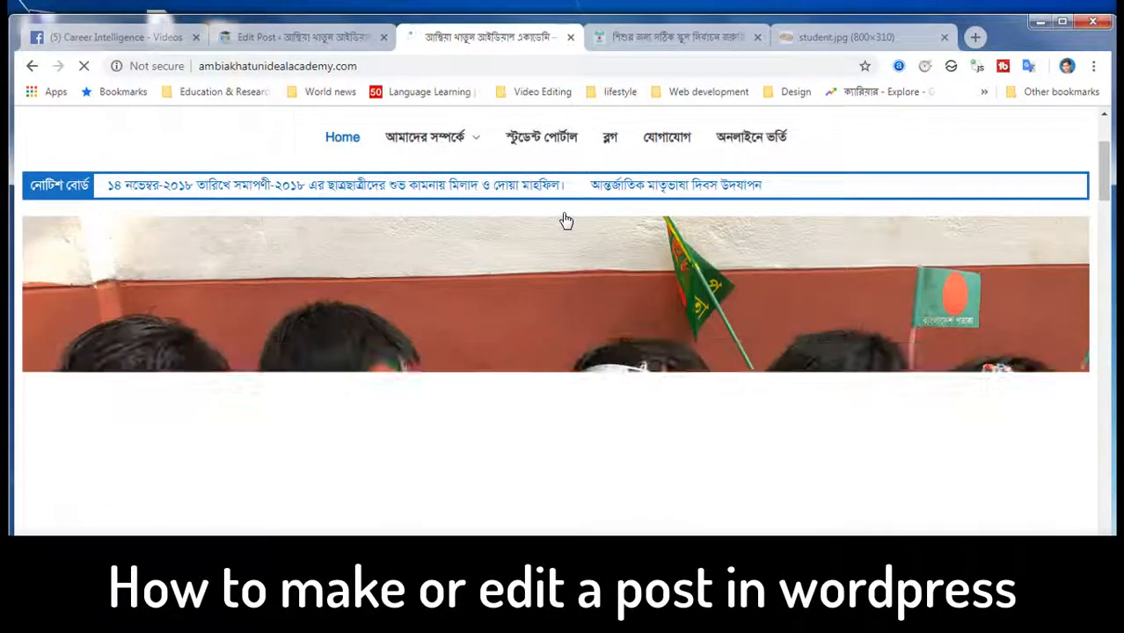
scroll(567, 224, down, 3)
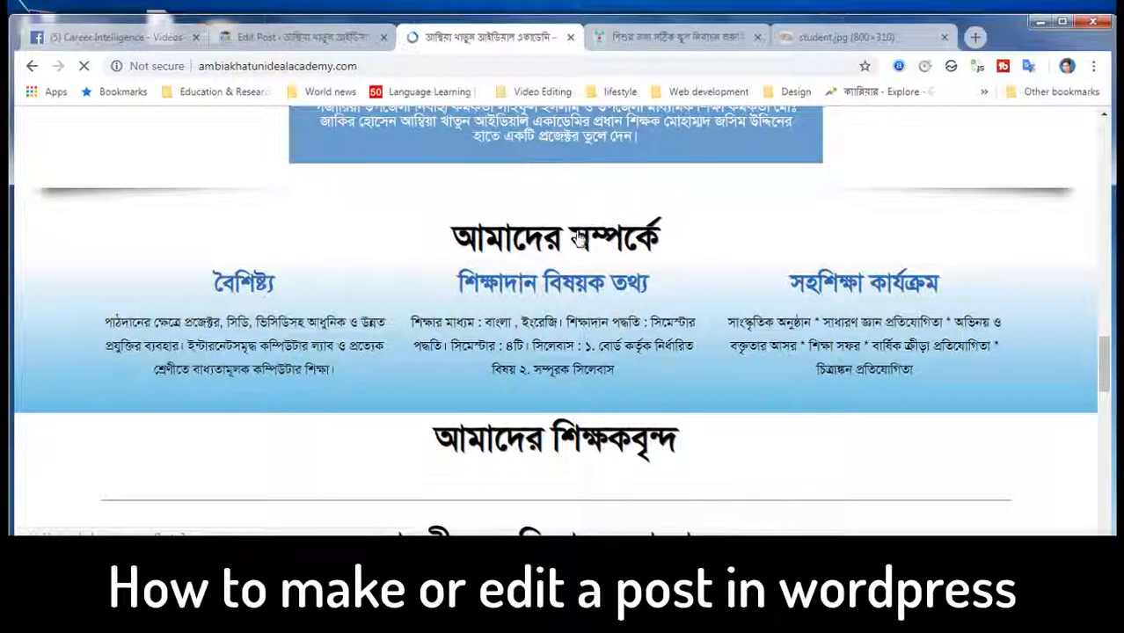
scroll(572, 233, down, 8)
scroll(578, 230, up, 6)
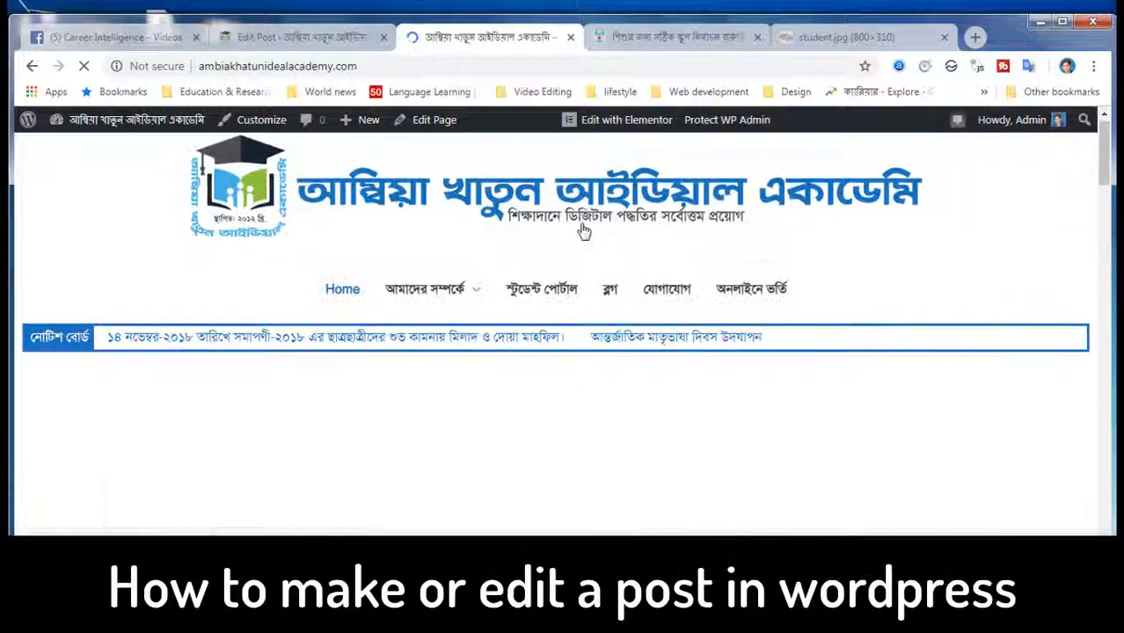
scroll(580, 231, down, 6)
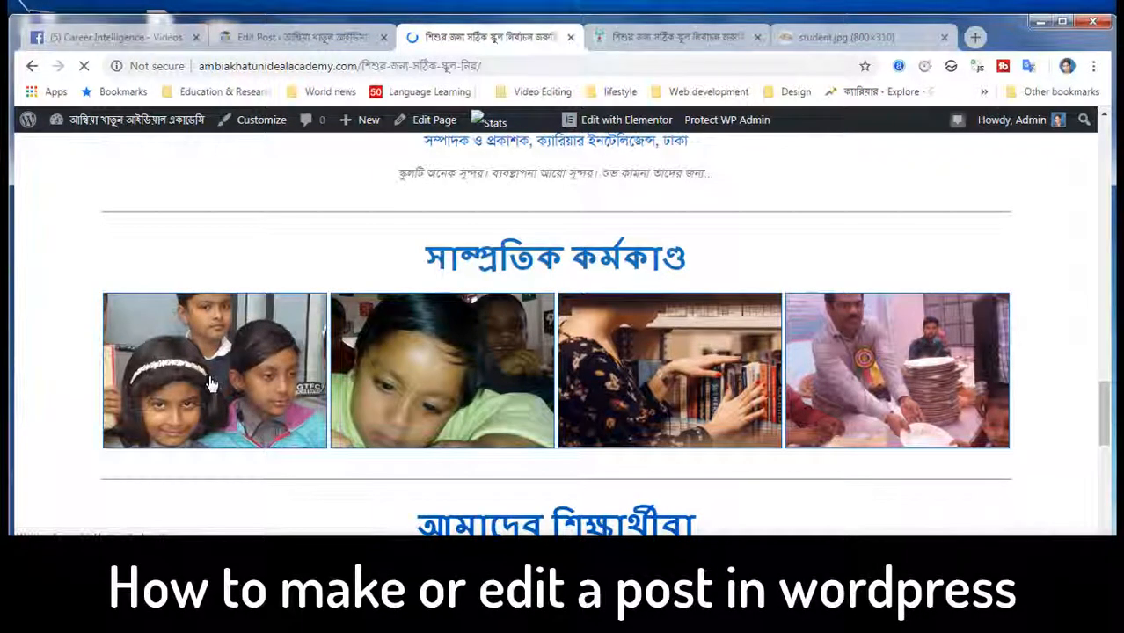
Step: Look through the new post's page from the featured image down to the comment form
scroll(715, 459, down, 5)
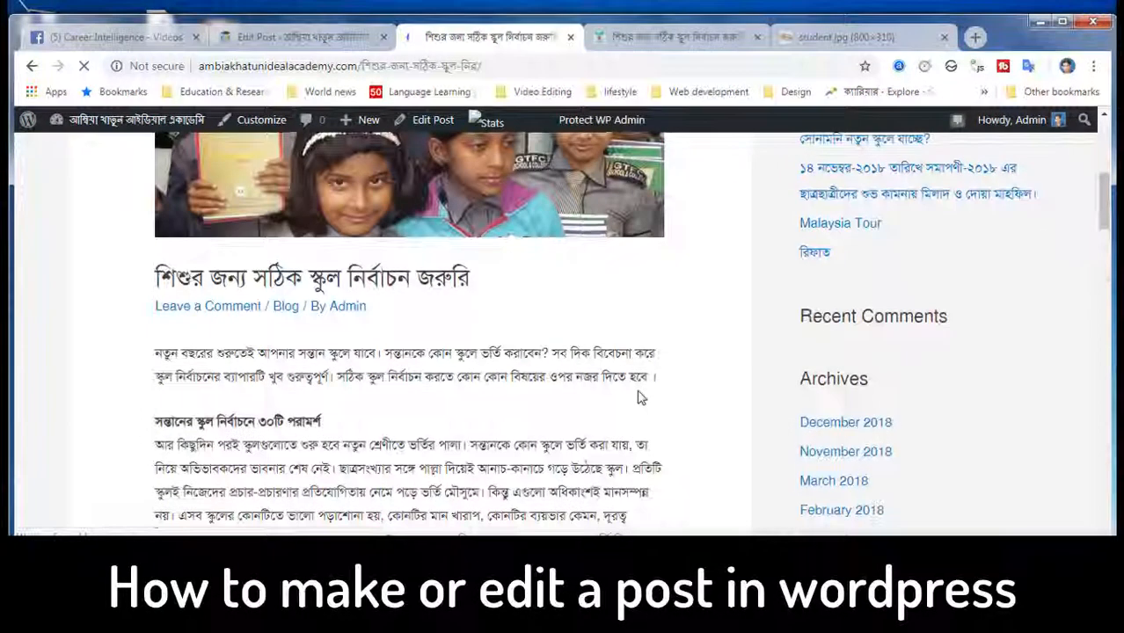
scroll(639, 397, down, 20)
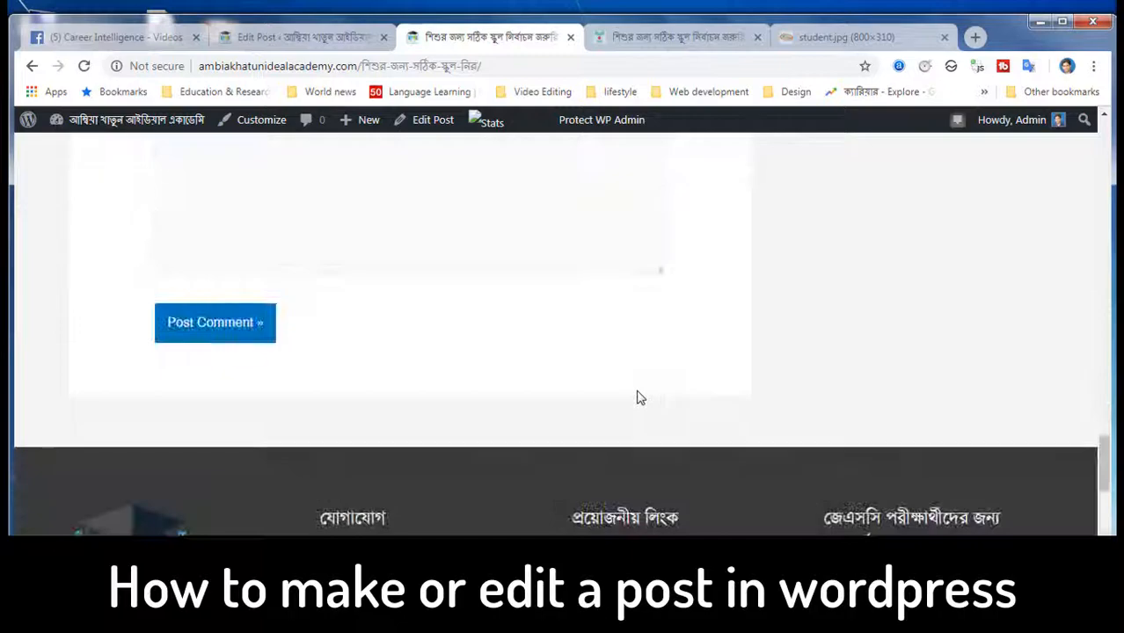
scroll(640, 397, up, 20)
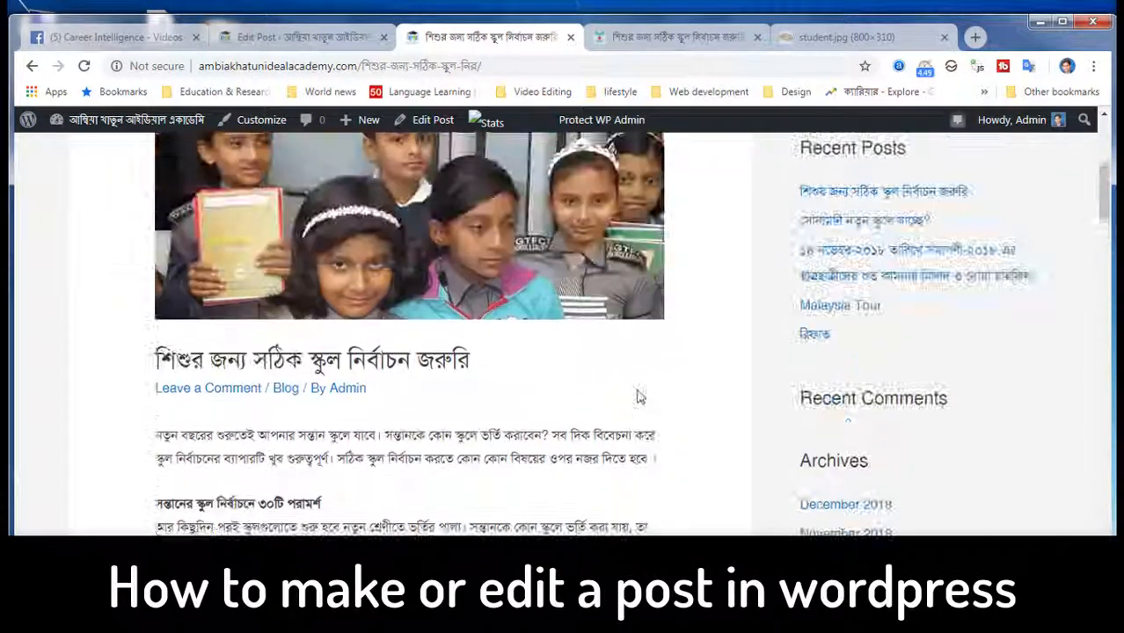
scroll(639, 398, up, 5)
Step: Return to the home page and open the post সোনামনি নতুন স্কুলে যাচ্ছে? from the সাম্প্রতিক কর্মকাণ্ড section
click(420, 220)
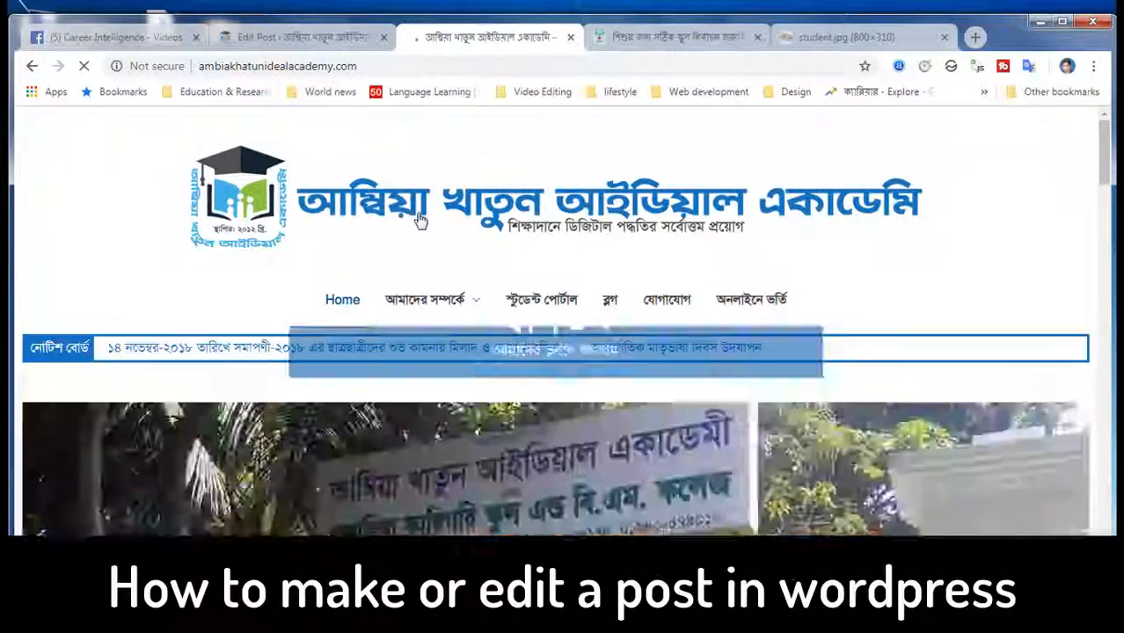
scroll(458, 230, down, 10)
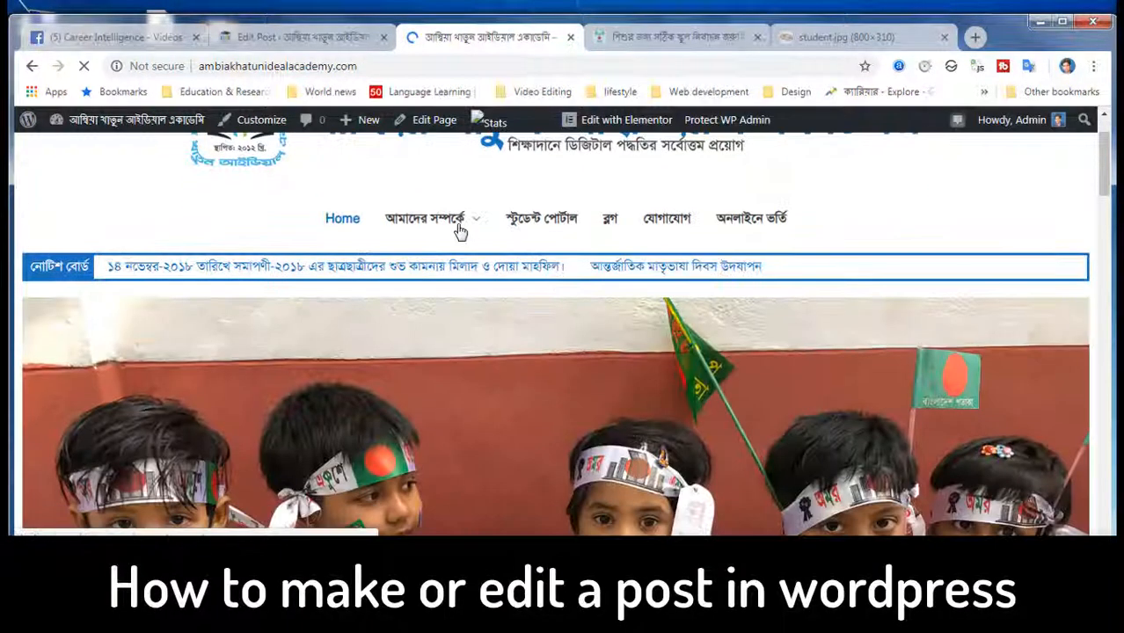
scroll(835, 329, down, 10)
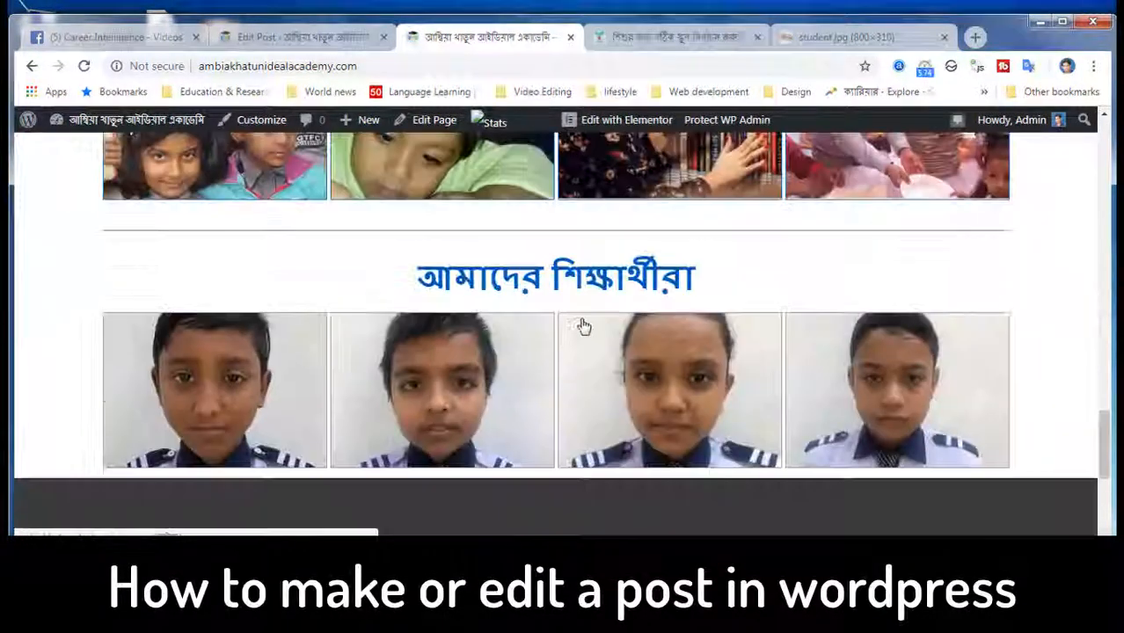
scroll(536, 322, up, 5)
scroll(510, 343, up, 3)
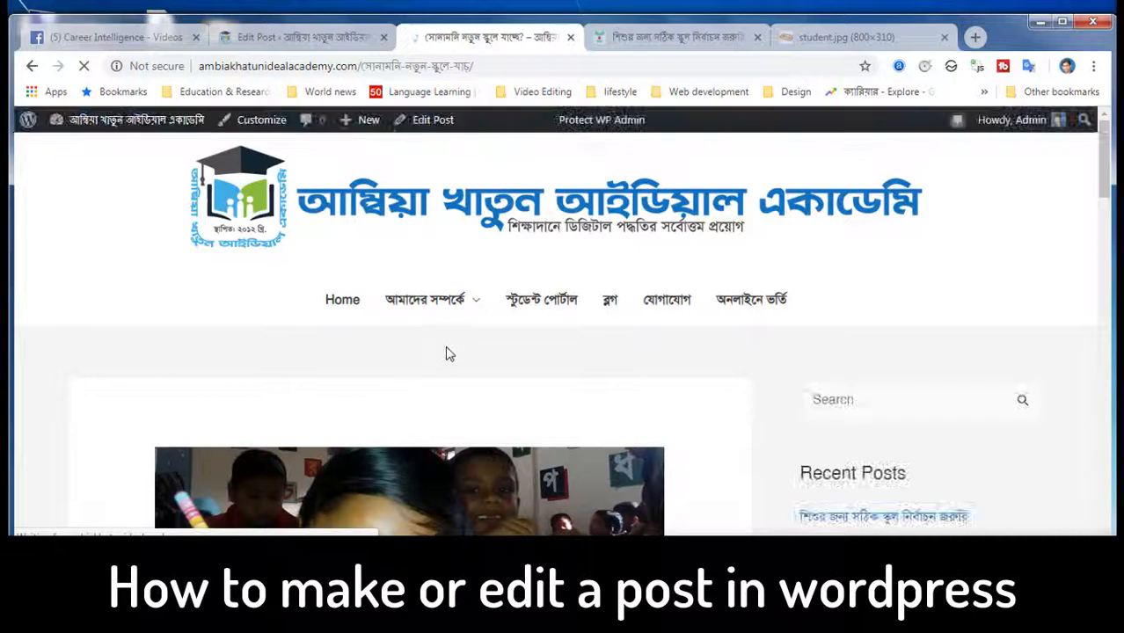
Step: Read through the সোনামনি নতুন স্কুলে যাচ্ছে? post down to its comment form and open the post for editing
scroll(446, 353, down, 5)
scroll(449, 353, down, 1)
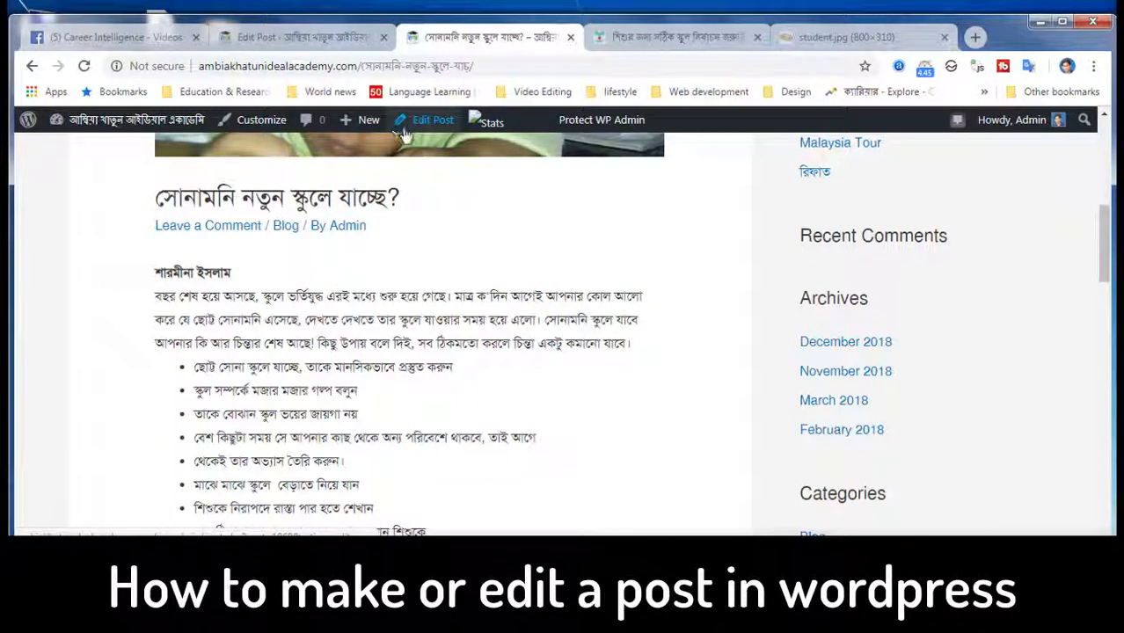
scroll(411, 300, down, 12)
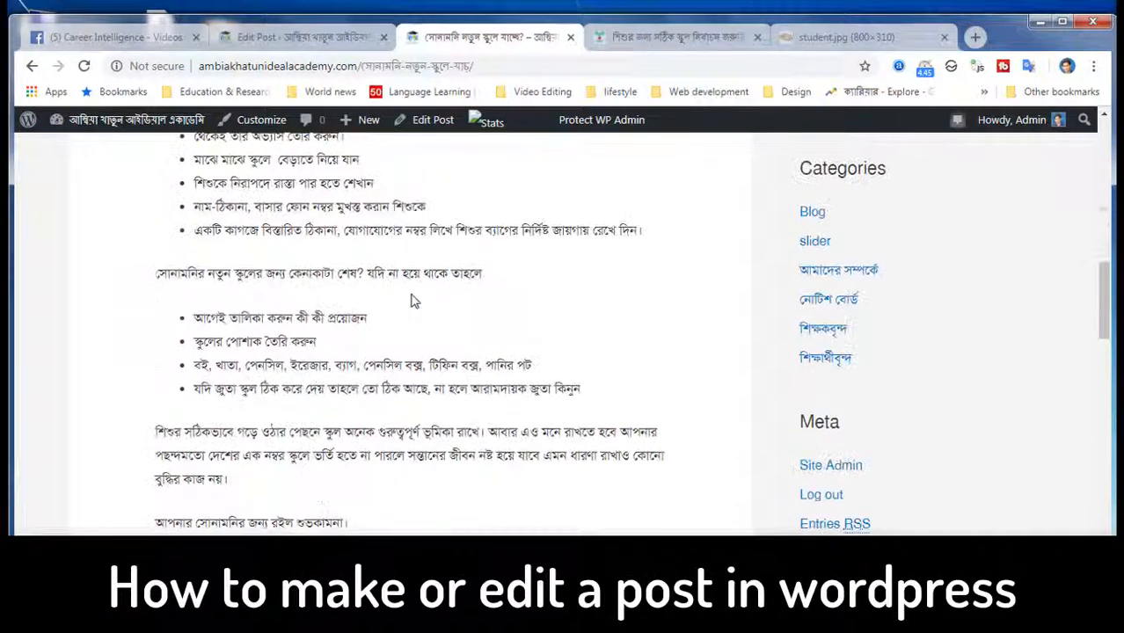
scroll(410, 301, up, 2)
scroll(411, 299, down, 5)
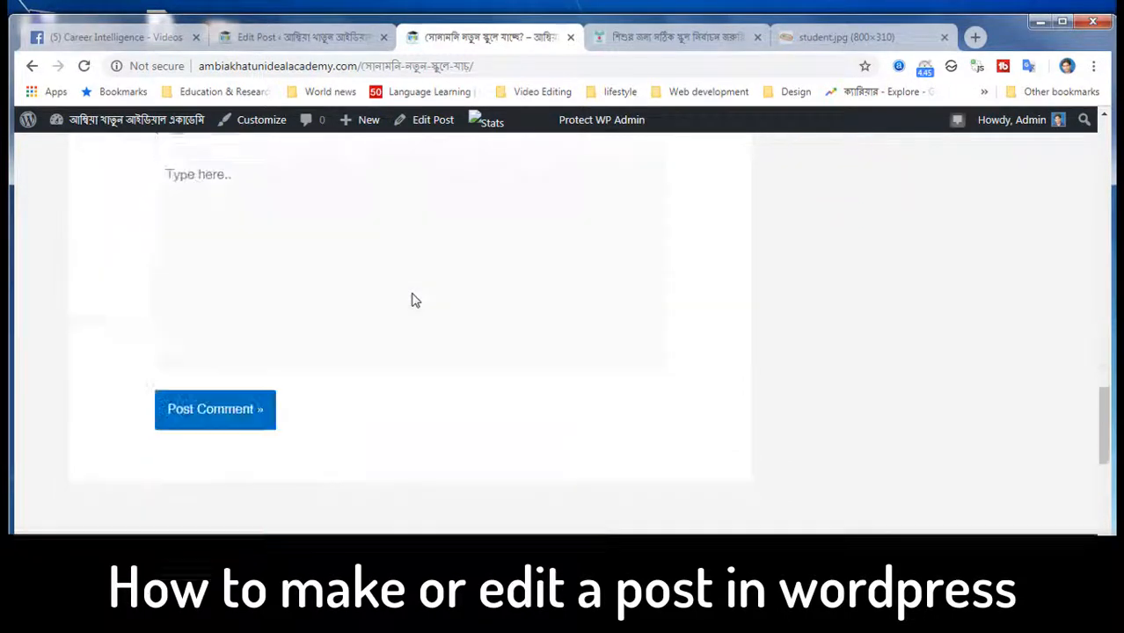
scroll(414, 294, up, 3)
scroll(413, 292, up, 14)
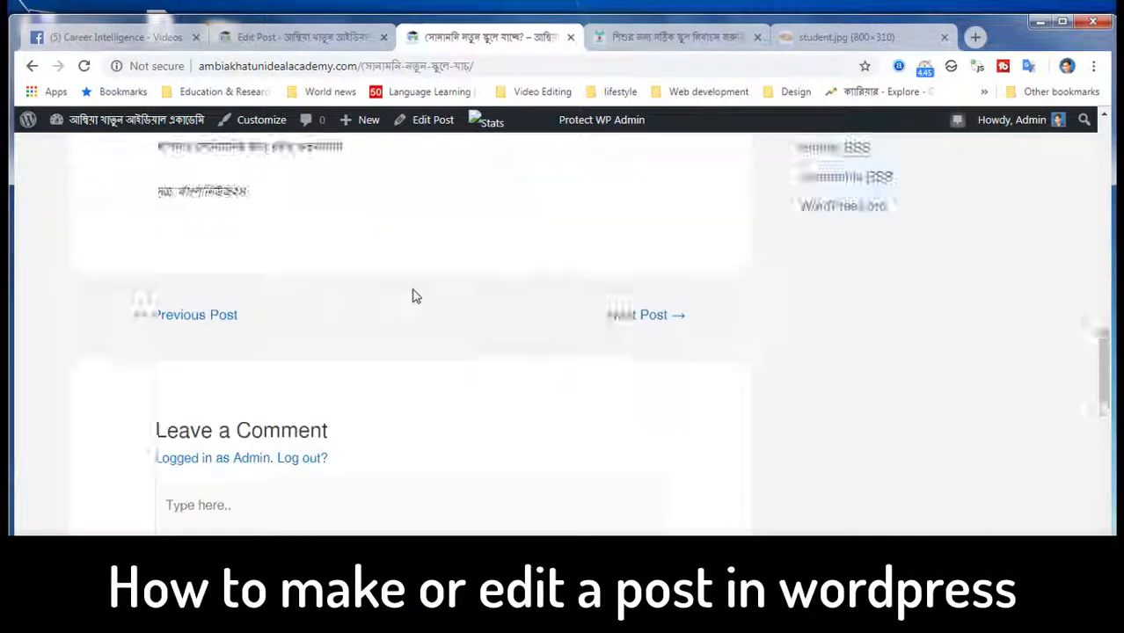
scroll(415, 297, up, 2)
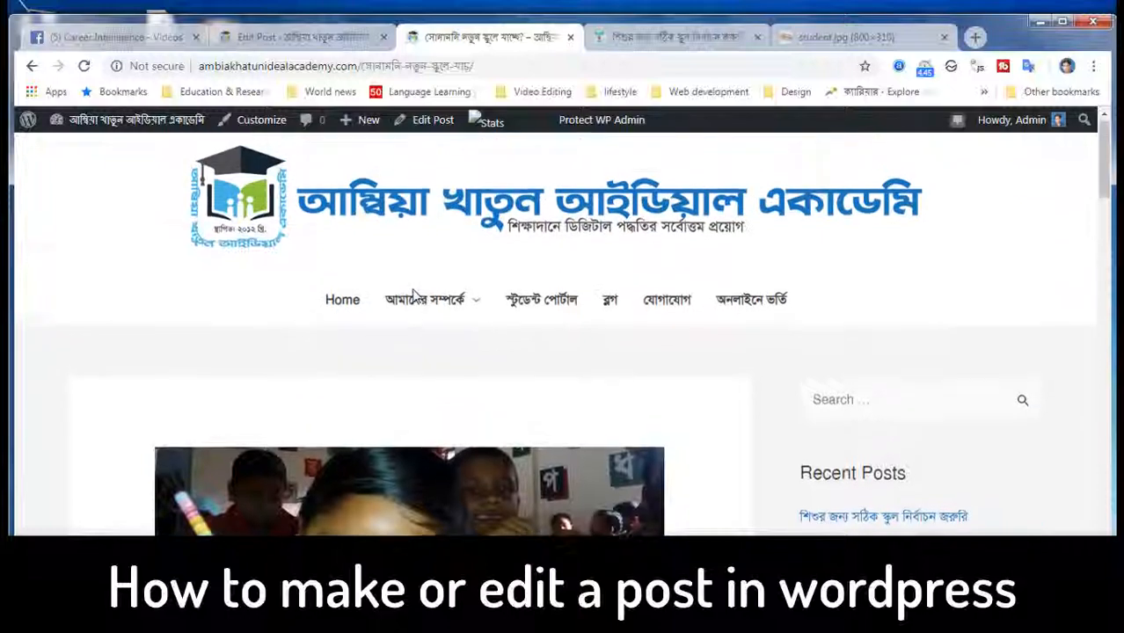
scroll(418, 286, down, 5)
scroll(416, 282, down, 8)
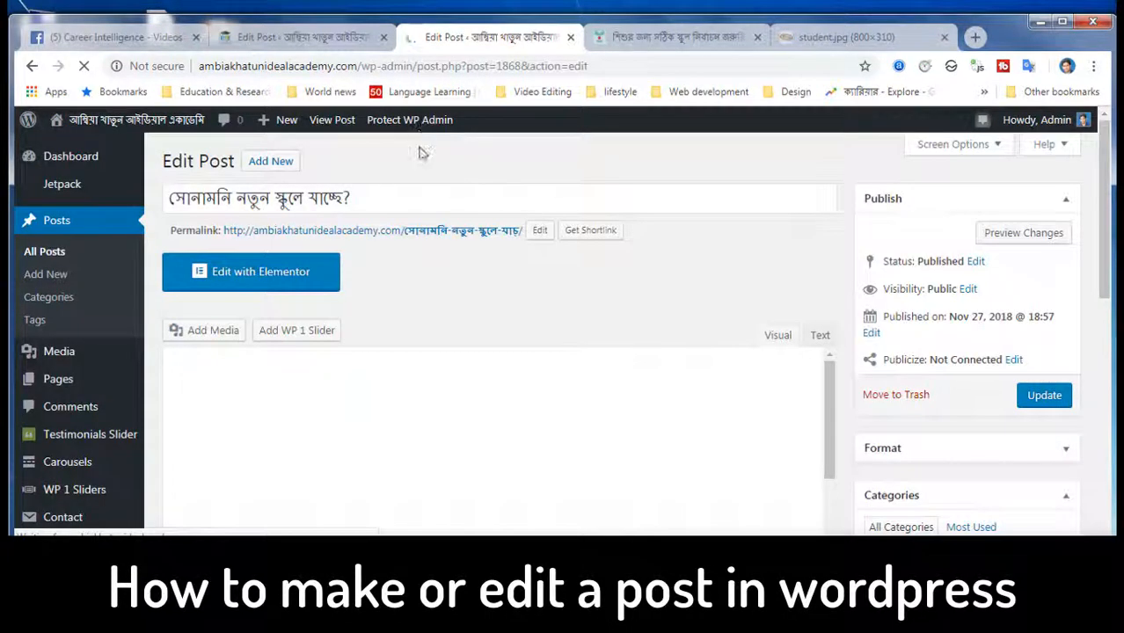
Step: Examine the post's content, categories and featured image in the post editor
scroll(441, 352, down, 15)
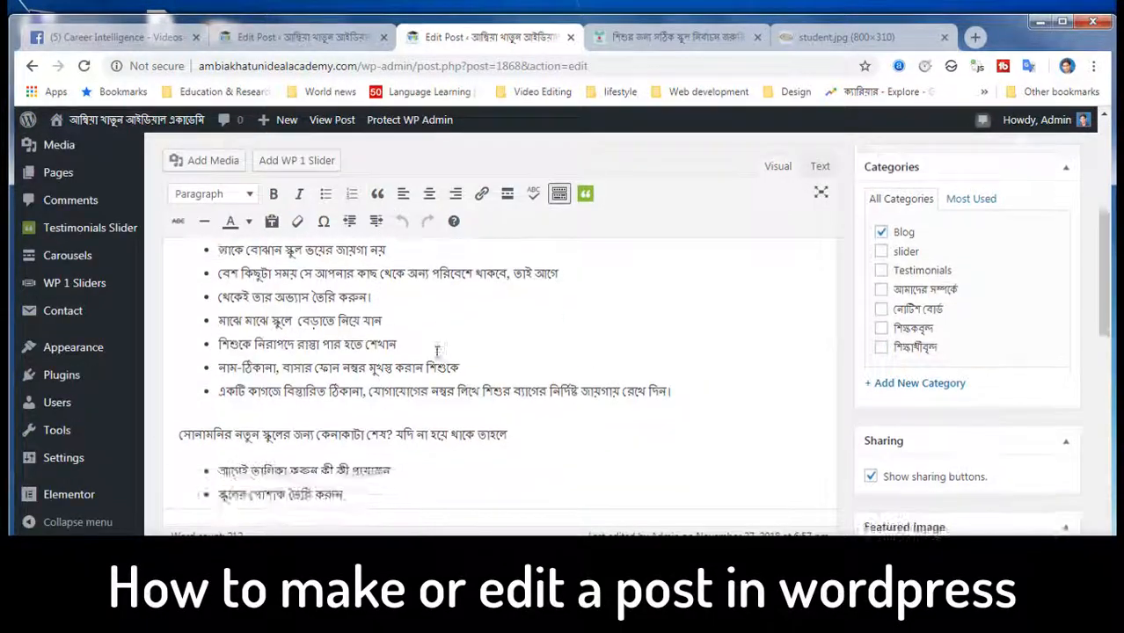
scroll(441, 352, up, 8)
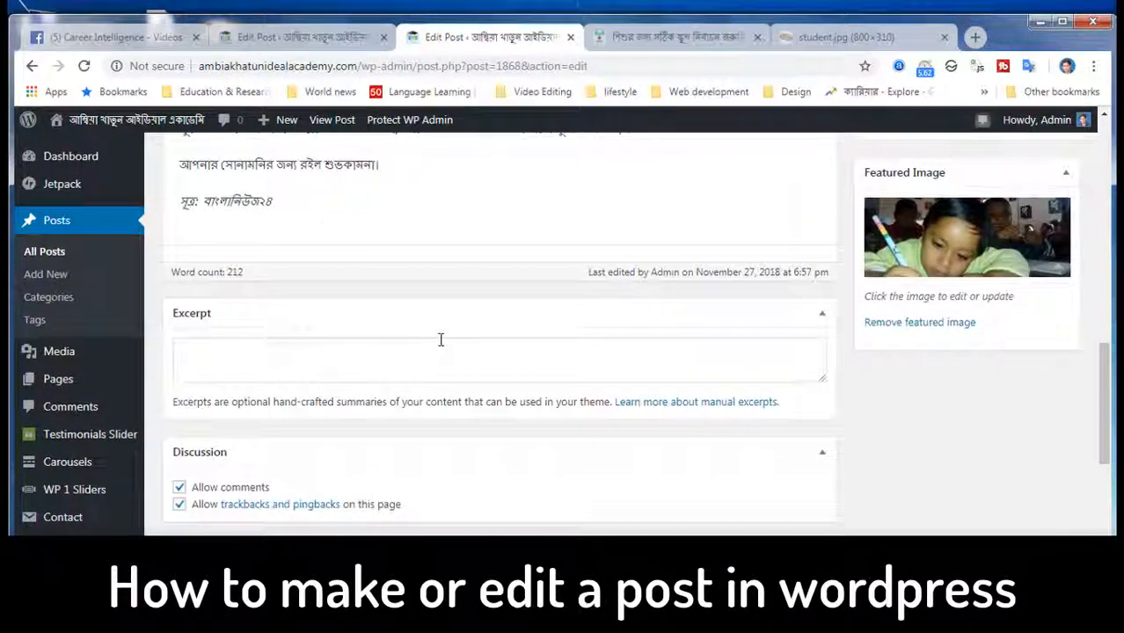
scroll(441, 339, up, 4)
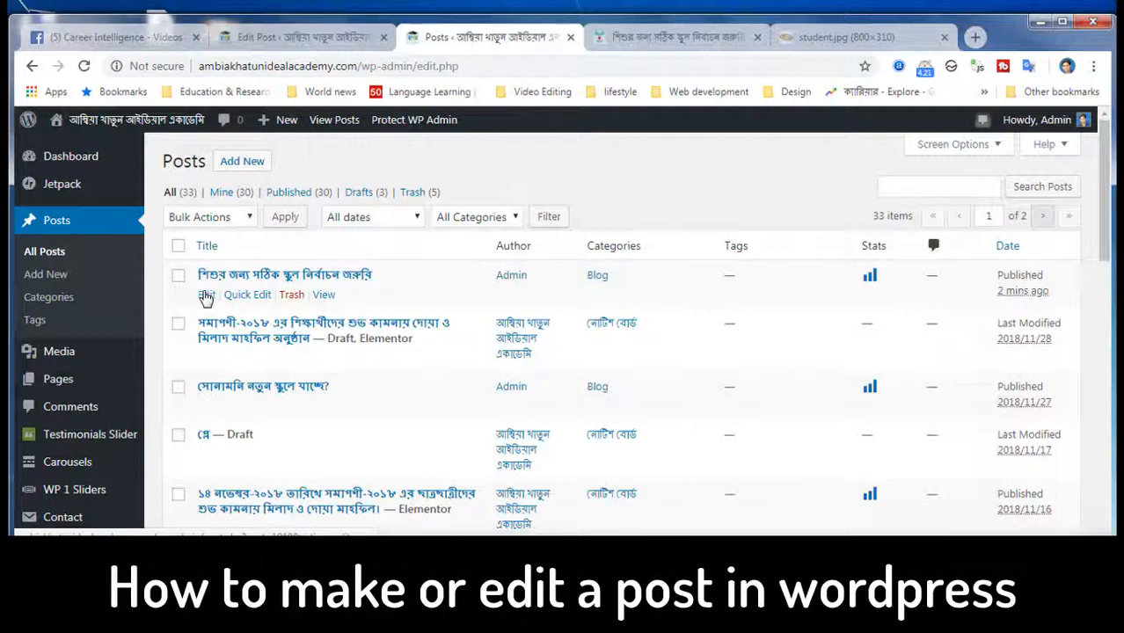
Step: Go to the list of all posts and open Quick Edit for শিশুর জন্য সঠিক স্কুল নির্বাচন জরুরি
click(246, 297)
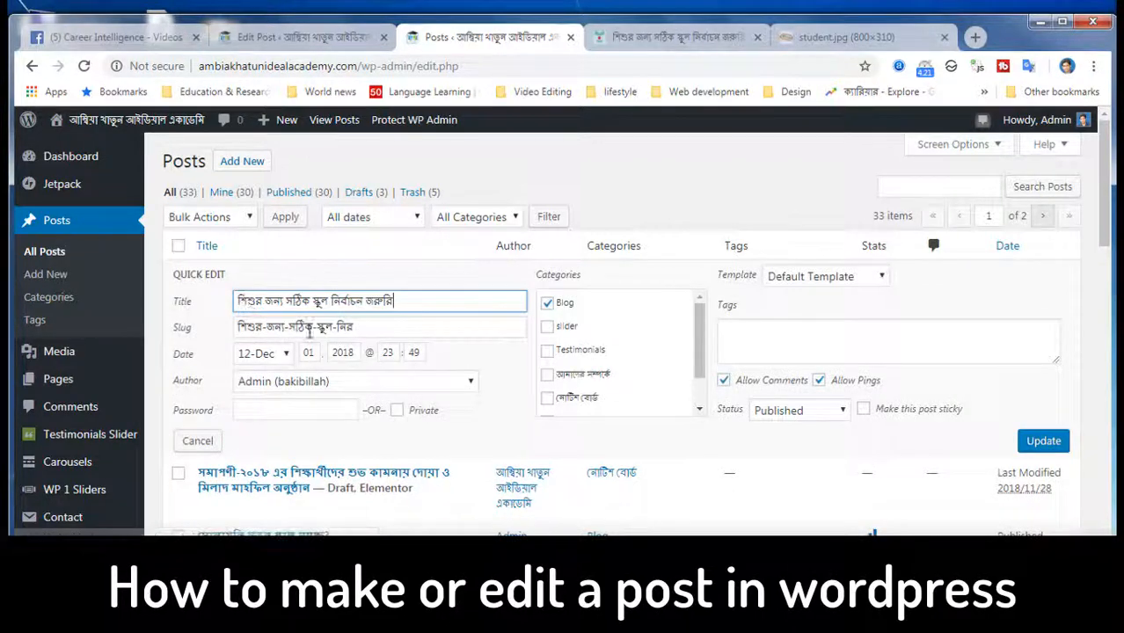